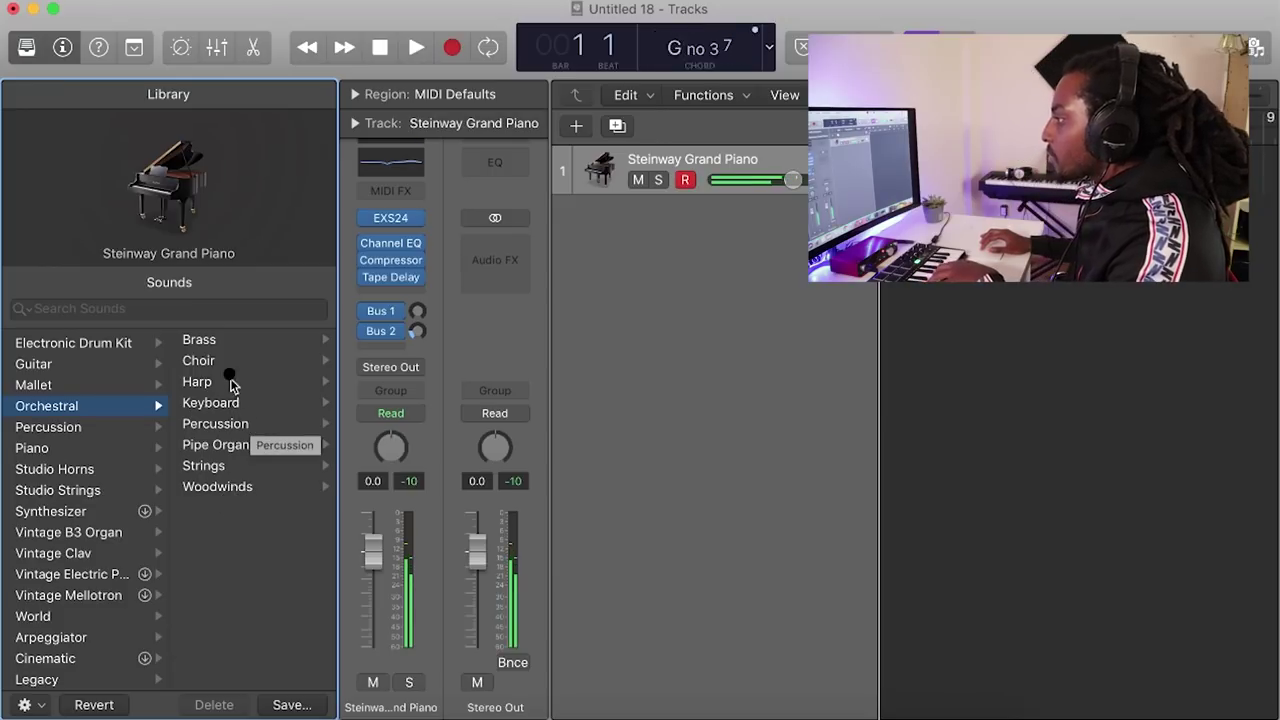
Audition the Brass, Strings and Woodwinds patches, then load Glass Marimba Hard on the instrument track
{"action": "left_click", "coordinate": [205, 342]}
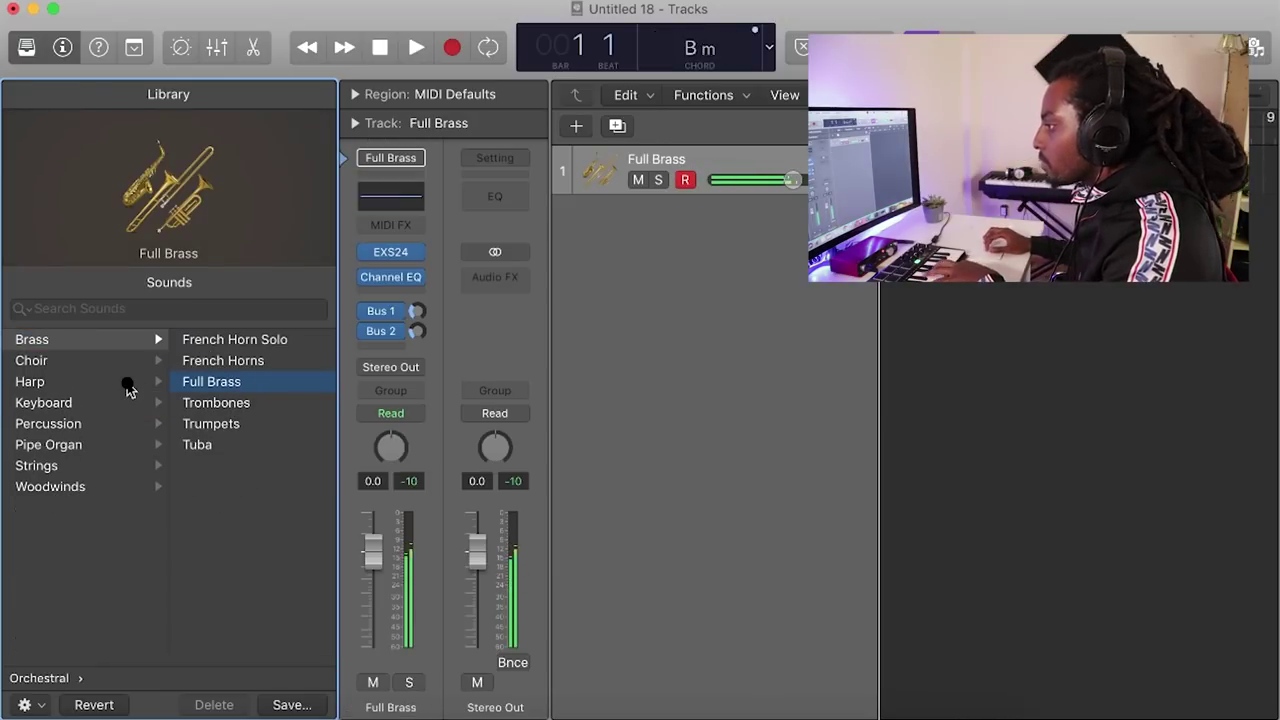
{"action": "left_click", "coordinate": [80, 464]}
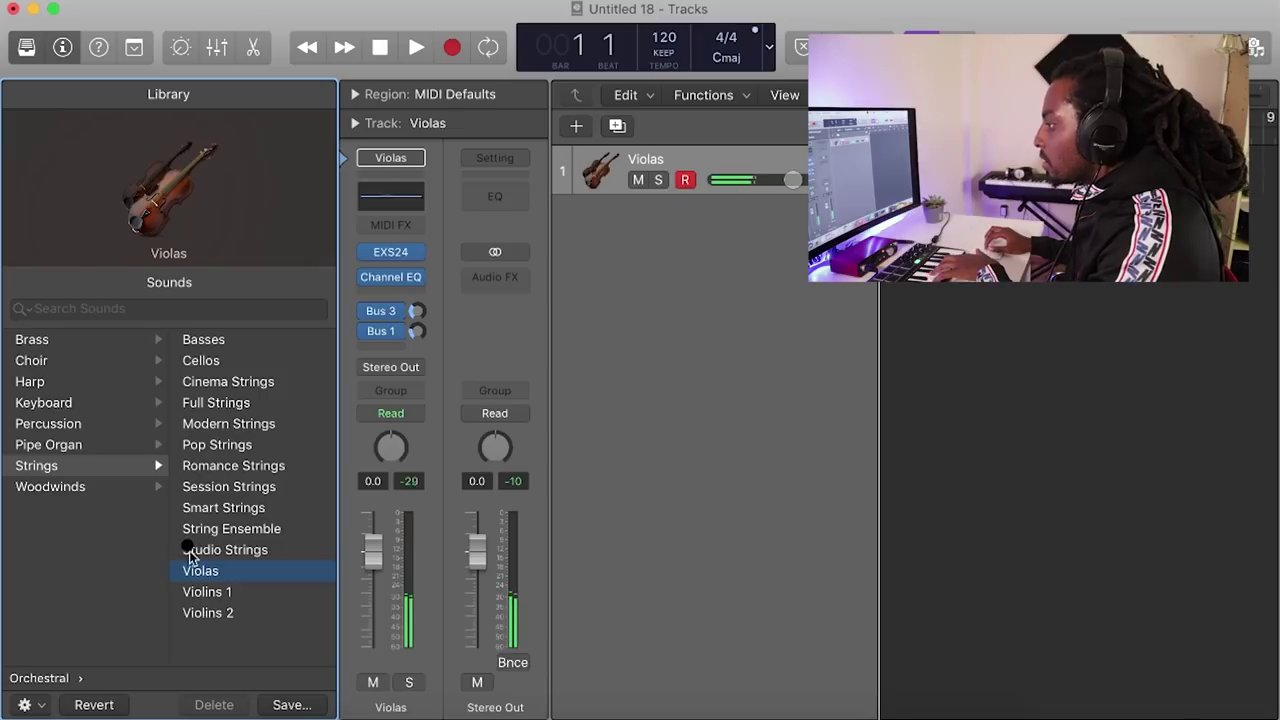
{"action": "left_click", "coordinate": [120, 486]}
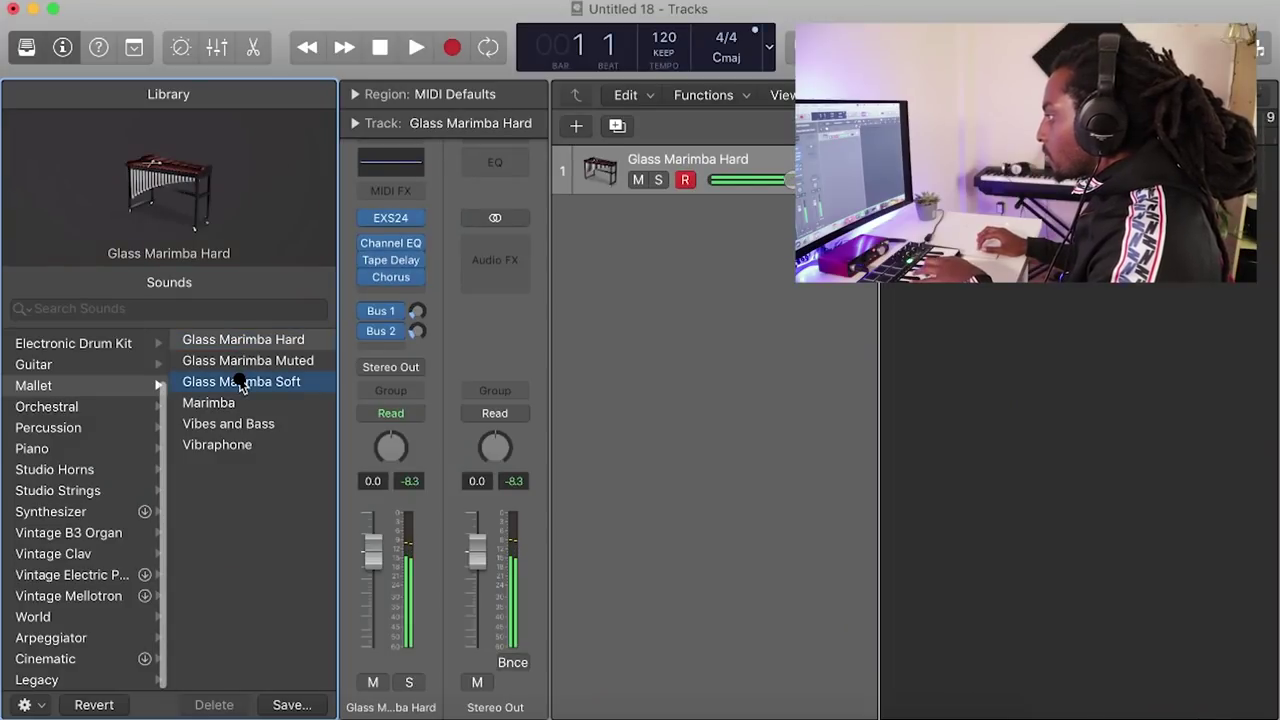
{"action": "left_click", "coordinate": [246, 341]}
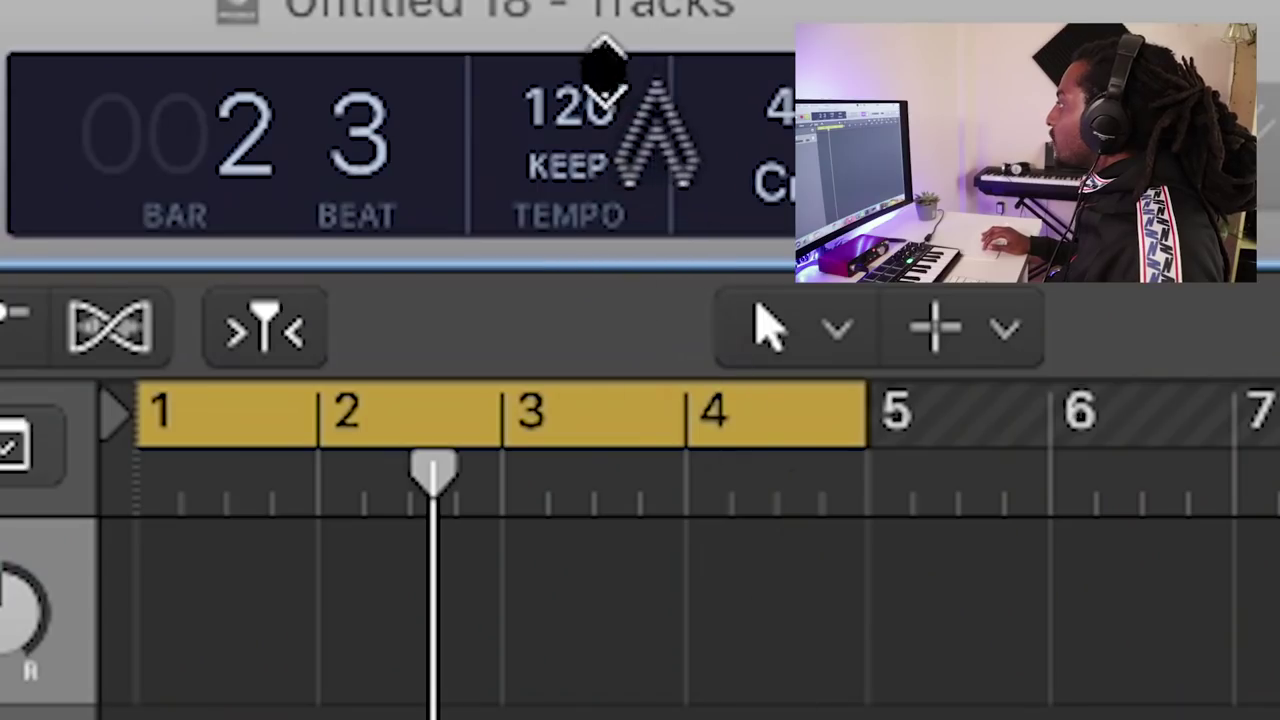
Set the project tempo to 140 BPM and create an empty MIDI region on the track
{"action": "left_click", "coordinate": [598, 112]}
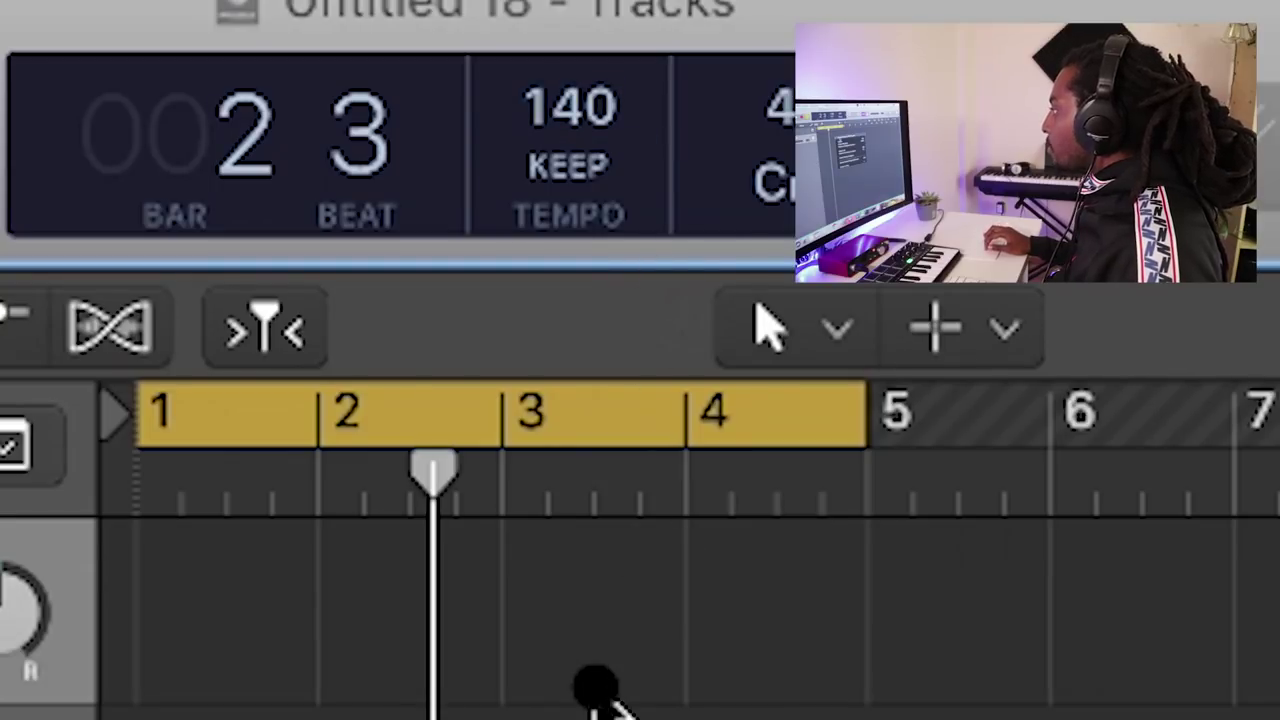
{"action": "right_click", "coordinate": [586, 651]}
{"action": "left_click", "coordinate": [737, 684]}
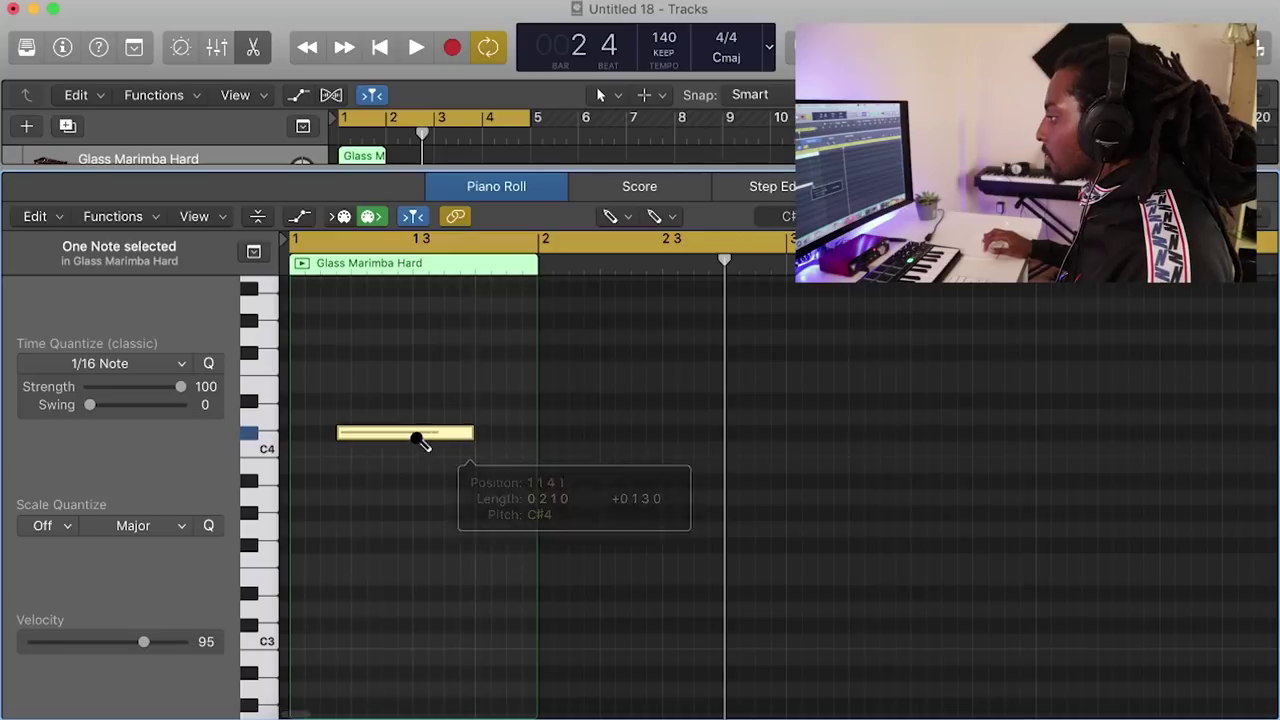
Draw the first two melody notes and transpose both down an octave
{"action": "left_click_drag", "start_coordinate": [349, 430], "coordinate": [366, 409]}
{"action": "key", "text": "space"}
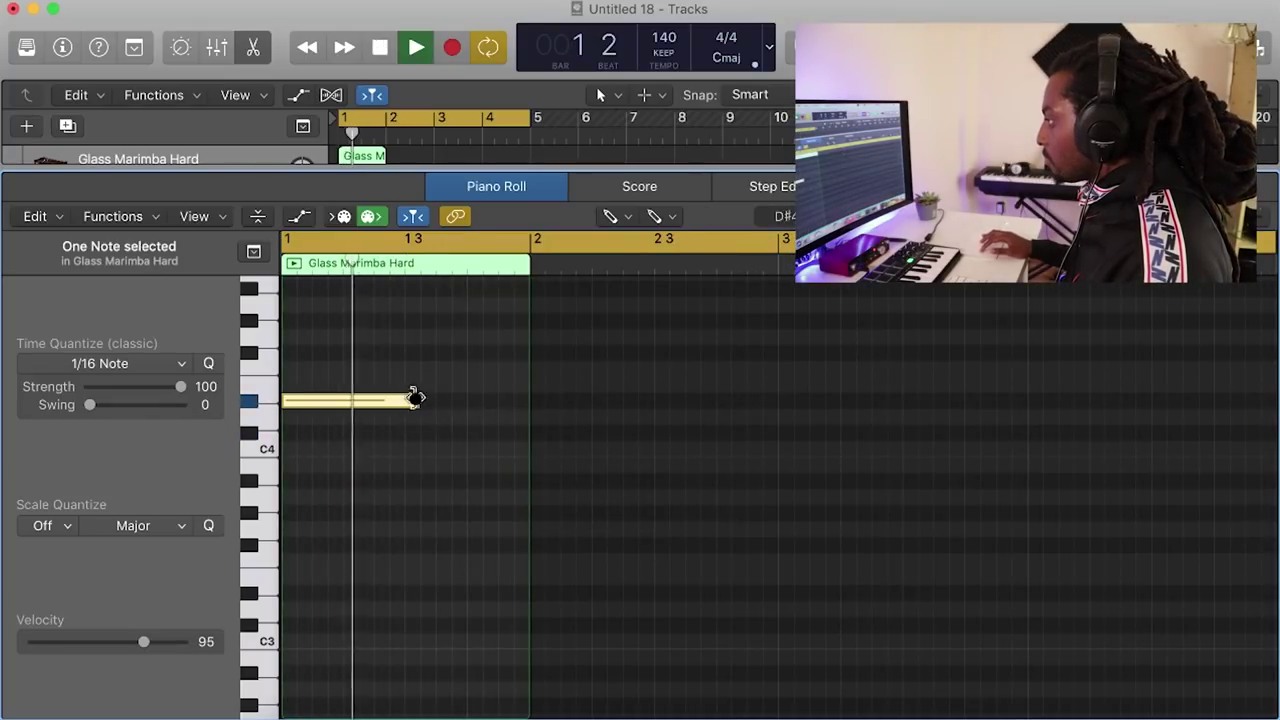
{"action": "left_click_drag", "start_coordinate": [414, 432], "coordinate": [430, 321]}
{"action": "key", "text": "super+a"}
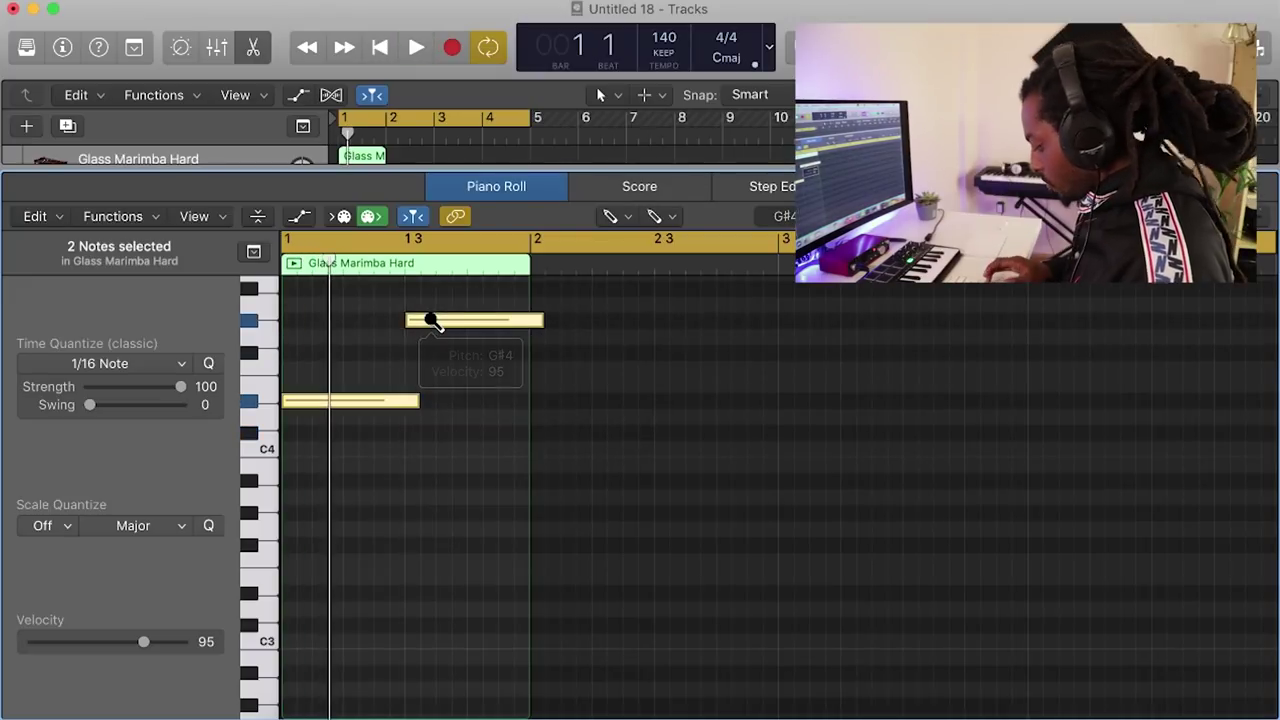
{"action": "key", "text": "alt+shift+Down"}
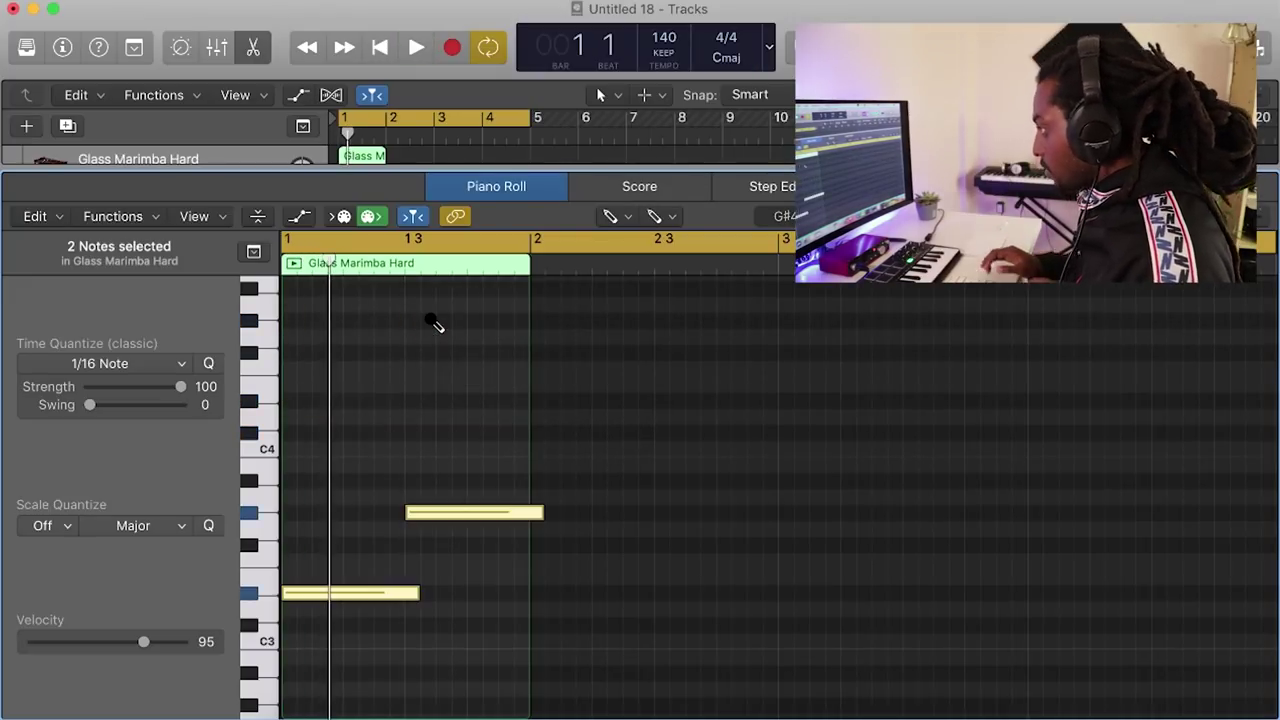
Add two more notes, one moved to E3, shorten the D#3 note, and play back
{"action": "left_click", "coordinate": [504, 593]}
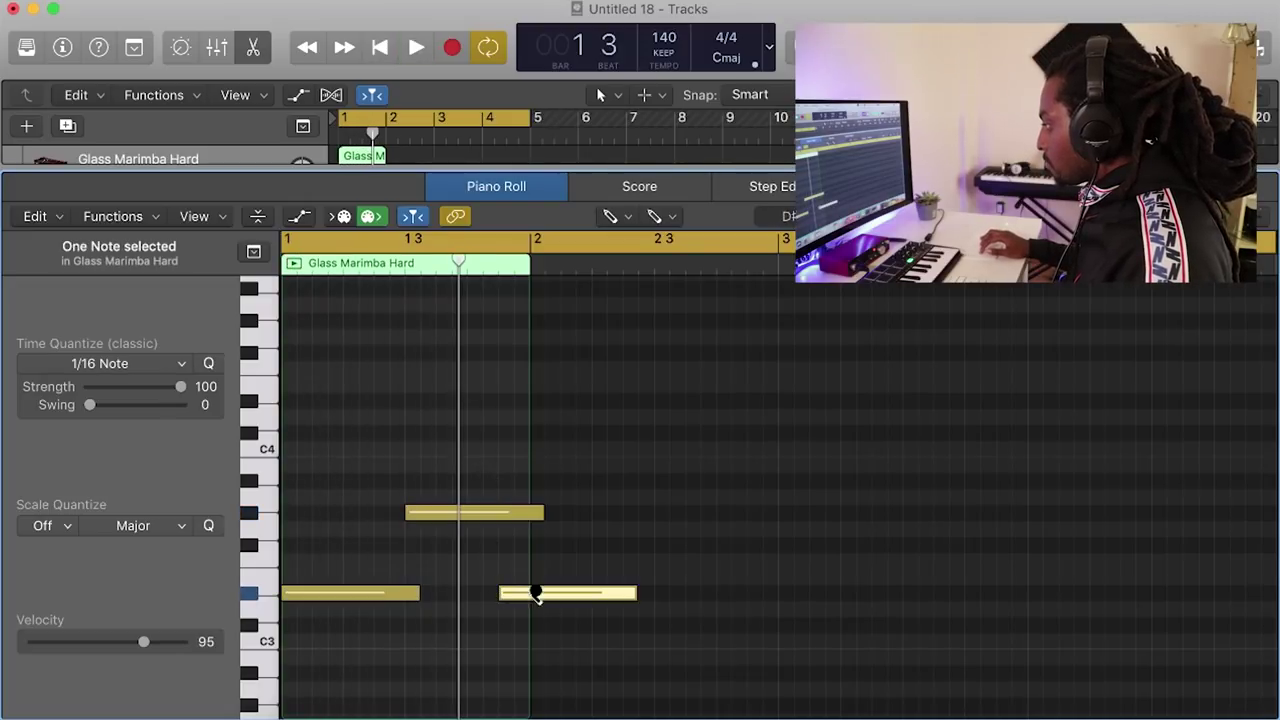
{"action": "left_click", "coordinate": [540, 548]}
{"action": "left_click_drag", "start_coordinate": [550, 552], "coordinate": [550, 580]}
{"action": "left_click_drag", "start_coordinate": [630, 594], "coordinate": [526, 594]}
{"action": "key", "text": "space"}
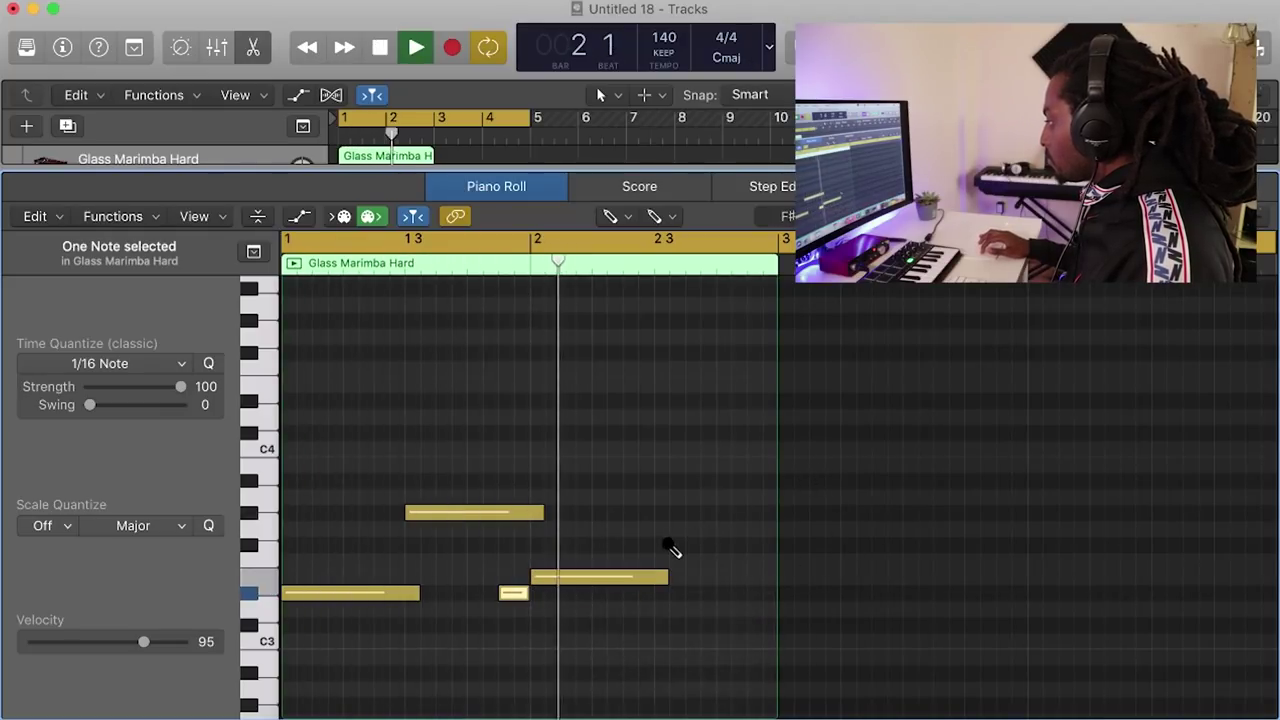
{"action": "key", "text": "space"}
Draw a new note, lengthen it and start it earlier, replay, then add another note
{"action": "left_click", "coordinate": [677, 513]}
{"action": "left_click_drag", "start_coordinate": [697, 514], "coordinate": [780, 515]}
{"action": "mouse_move", "coordinate": [672, 517]}
{"action": "left_mouse_down"}
{"action": "mouse_move", "coordinate": [728, 515]}
{"action": "mouse_move", "coordinate": [655, 515]}
{"action": "left_mouse_up"}
{"action": "key", "text": "space"}
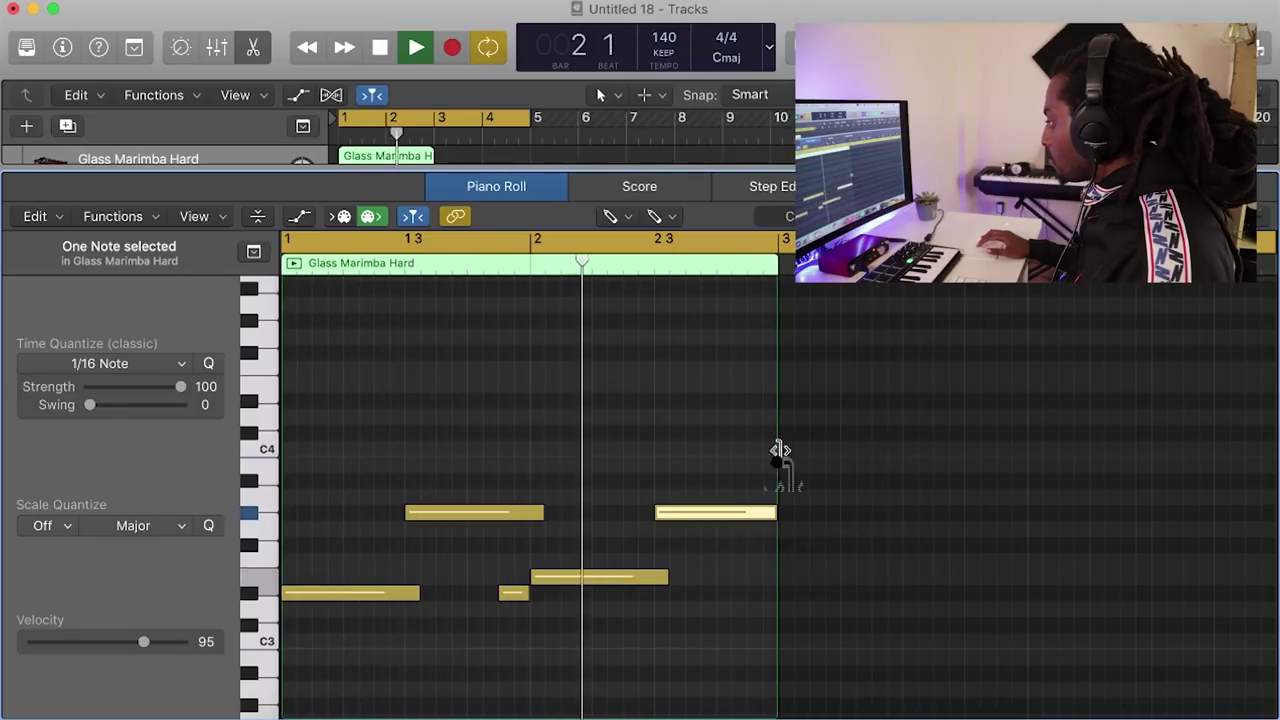
{"action": "key", "text": "space"}
{"action": "left_click", "coordinate": [760, 584]}
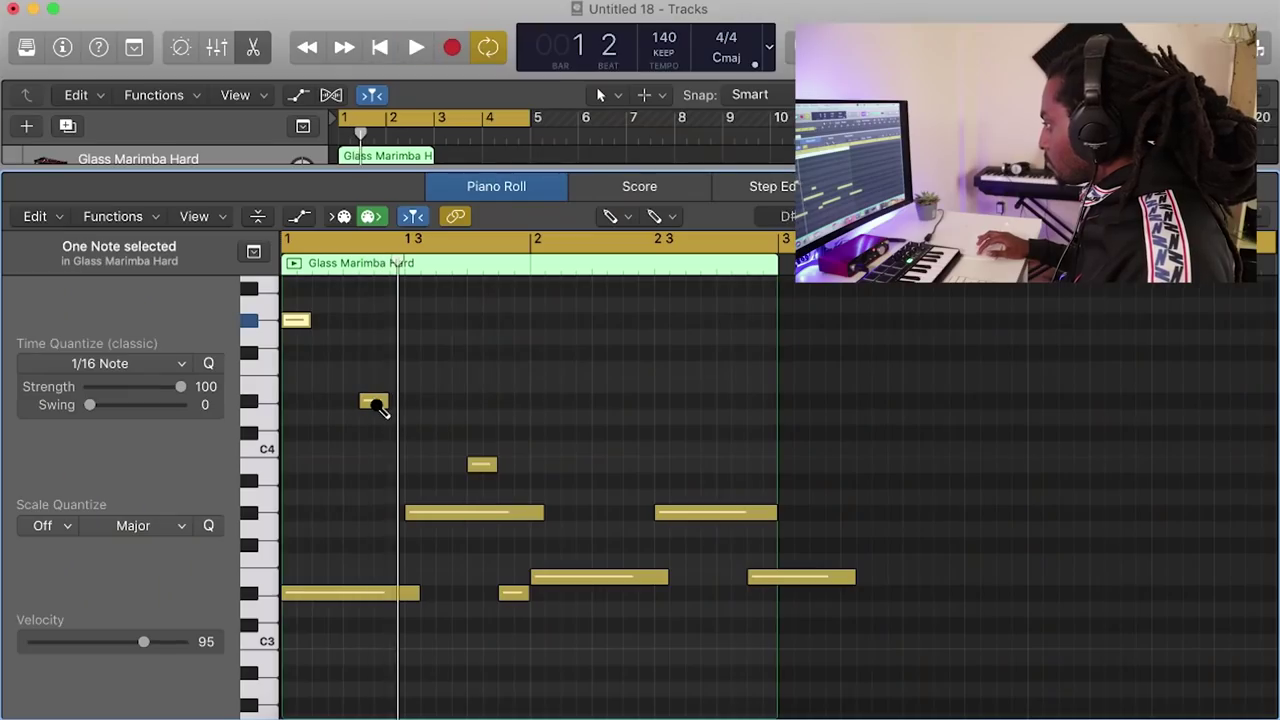
Nudge the D#4 note a sixteenth earlier, add a note, and add a C#4 note
{"action": "key", "text": "space"}
{"action": "left_click_drag", "start_coordinate": [372, 403], "coordinate": [362, 405]}
{"action": "key", "text": "space"}
{"action": "left_click", "coordinate": [480, 463]}
{"action": "key", "text": "Return"}
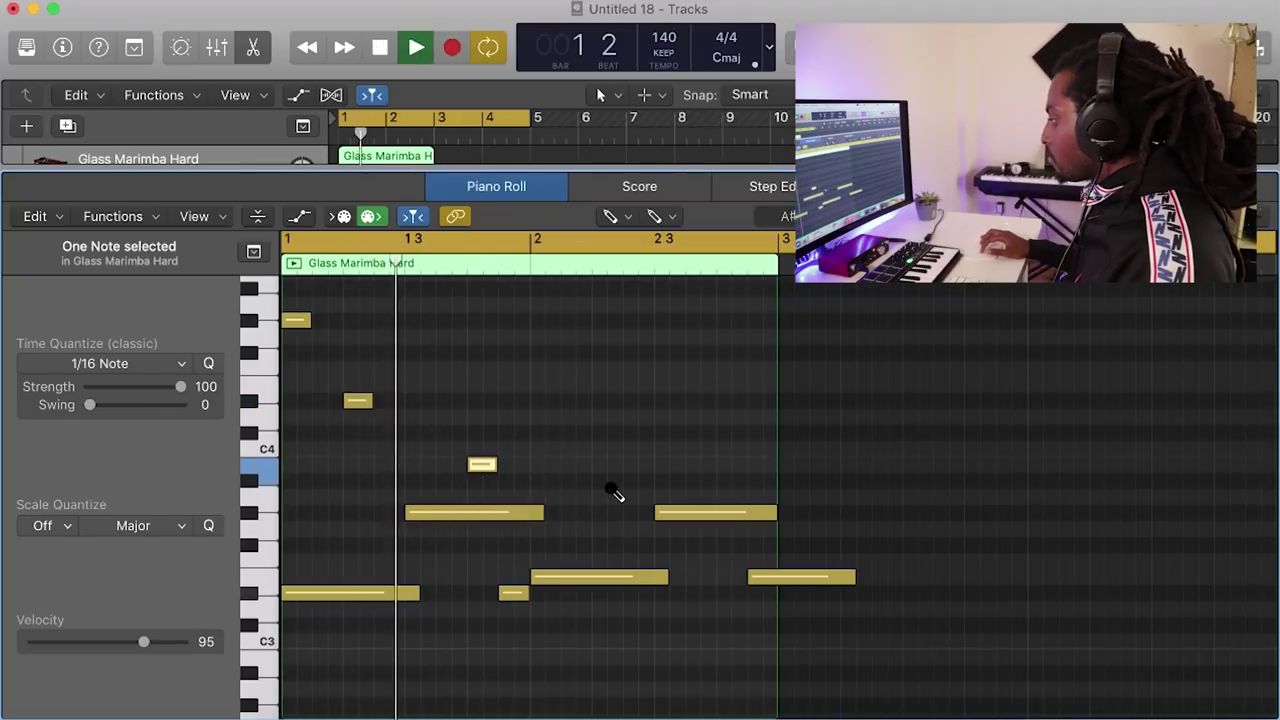
{"action": "left_click", "coordinate": [600, 418]}
{"action": "left_click_drag", "start_coordinate": [603, 425], "coordinate": [609, 388]}
{"action": "key", "text": "space"}
{"action": "key", "text": "space"}
{"action": "key", "text": "space"}
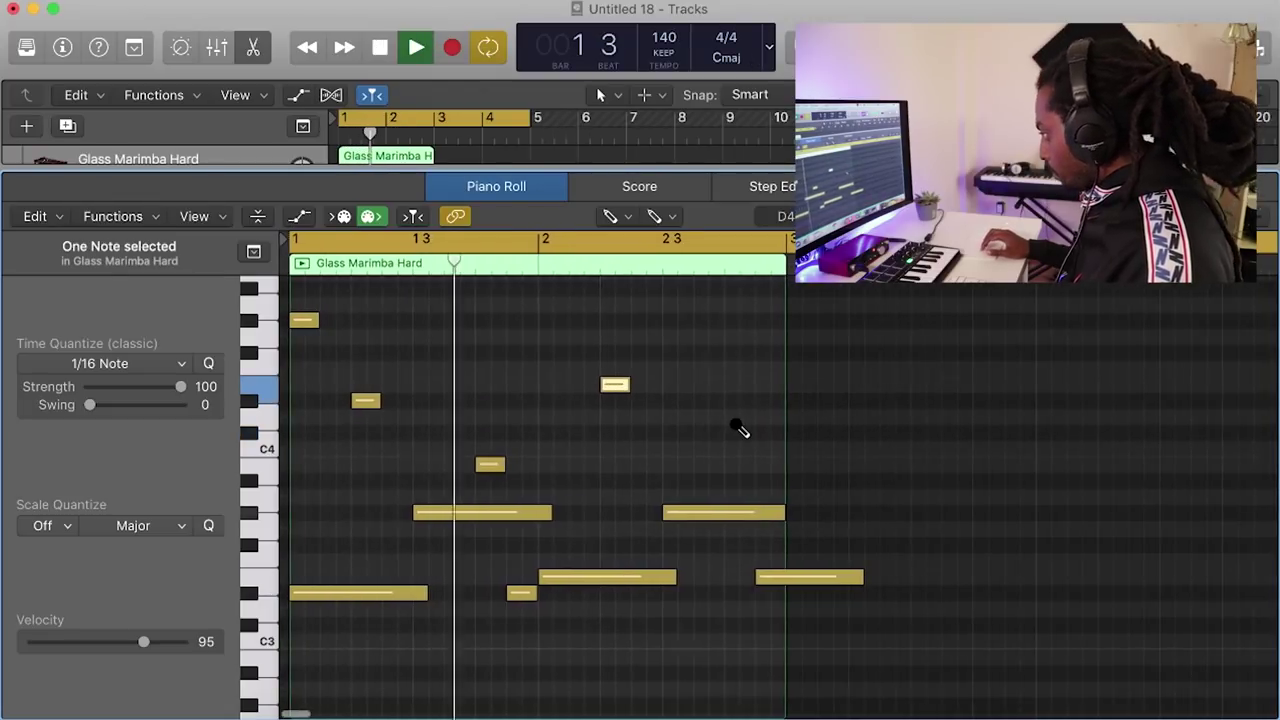
{"action": "key", "text": "space"}
Add a D#4 note late in bar 2, shorten the last E3, then copy the region to bar 3
{"action": "left_click", "coordinate": [737, 420]}
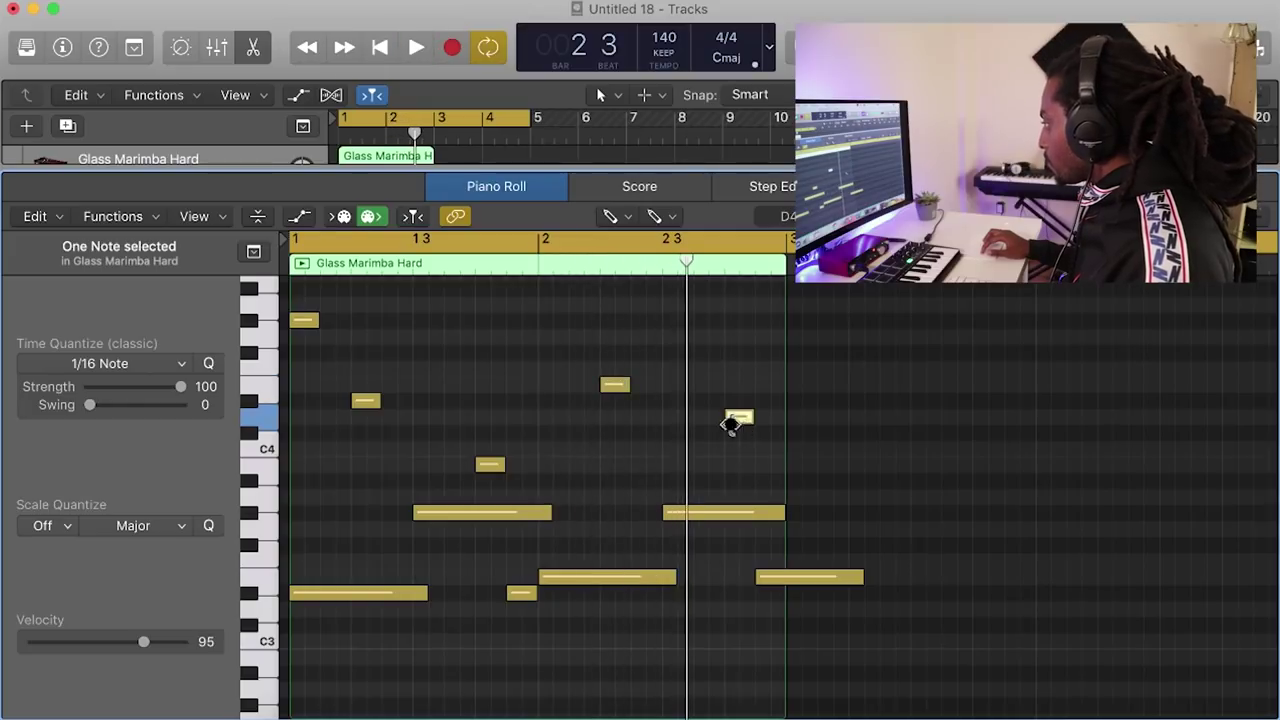
{"action": "left_click_drag", "start_coordinate": [722, 420], "coordinate": [716, 406]}
{"action": "key", "text": "space"}
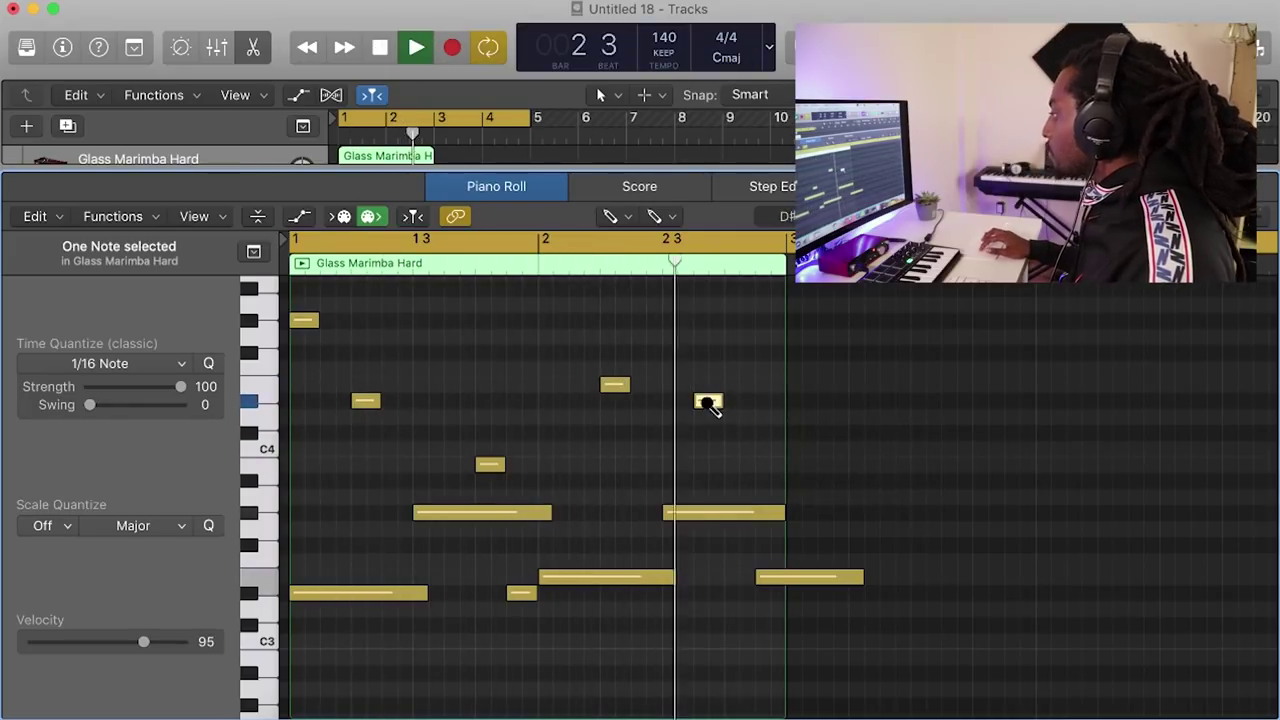
{"action": "key", "text": "space"}
{"action": "left_click_drag", "start_coordinate": [709, 401], "coordinate": [733, 402]}
{"action": "key", "text": "space"}
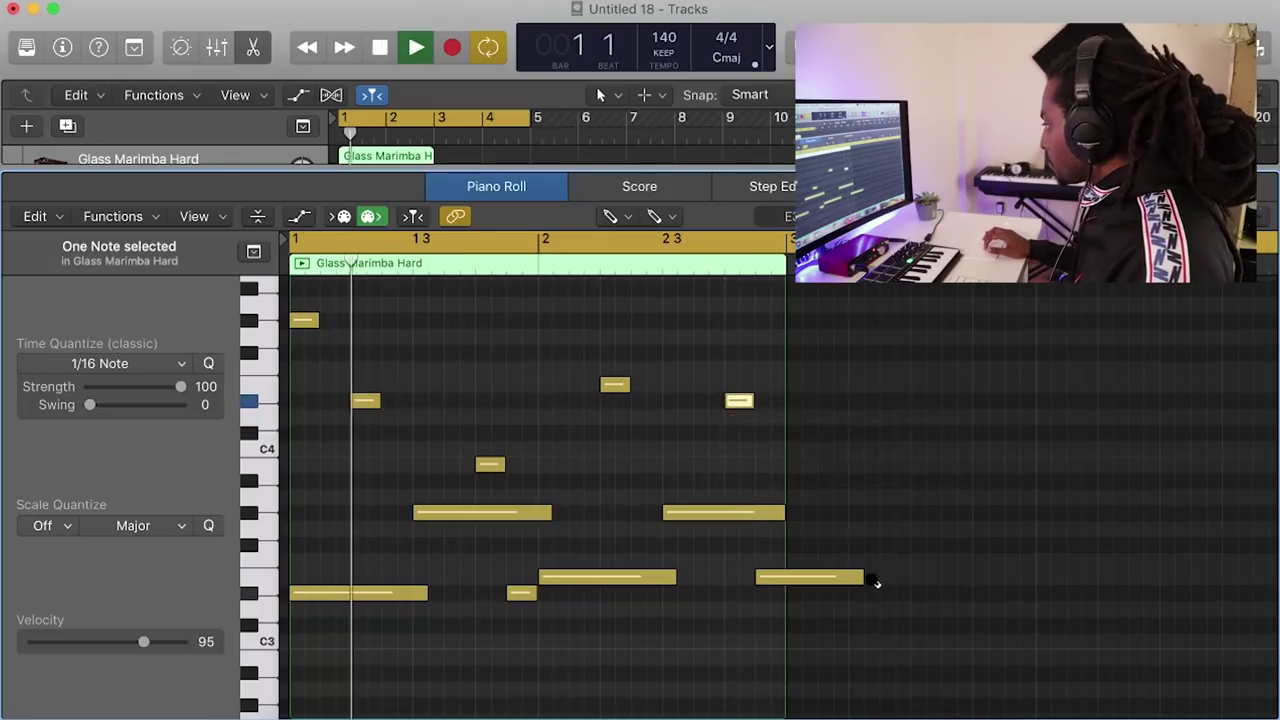
{"action": "left_click_drag", "start_coordinate": [859, 578], "coordinate": [783, 580]}
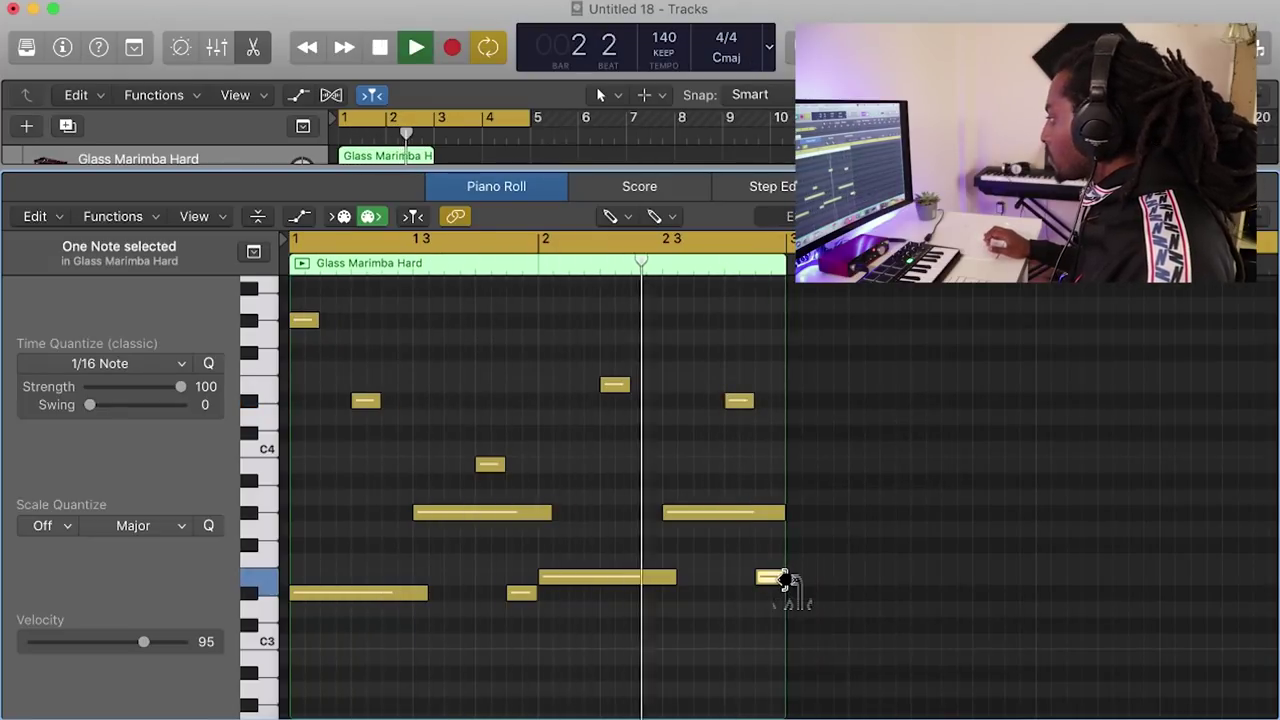
{"action": "key", "text": "space"}
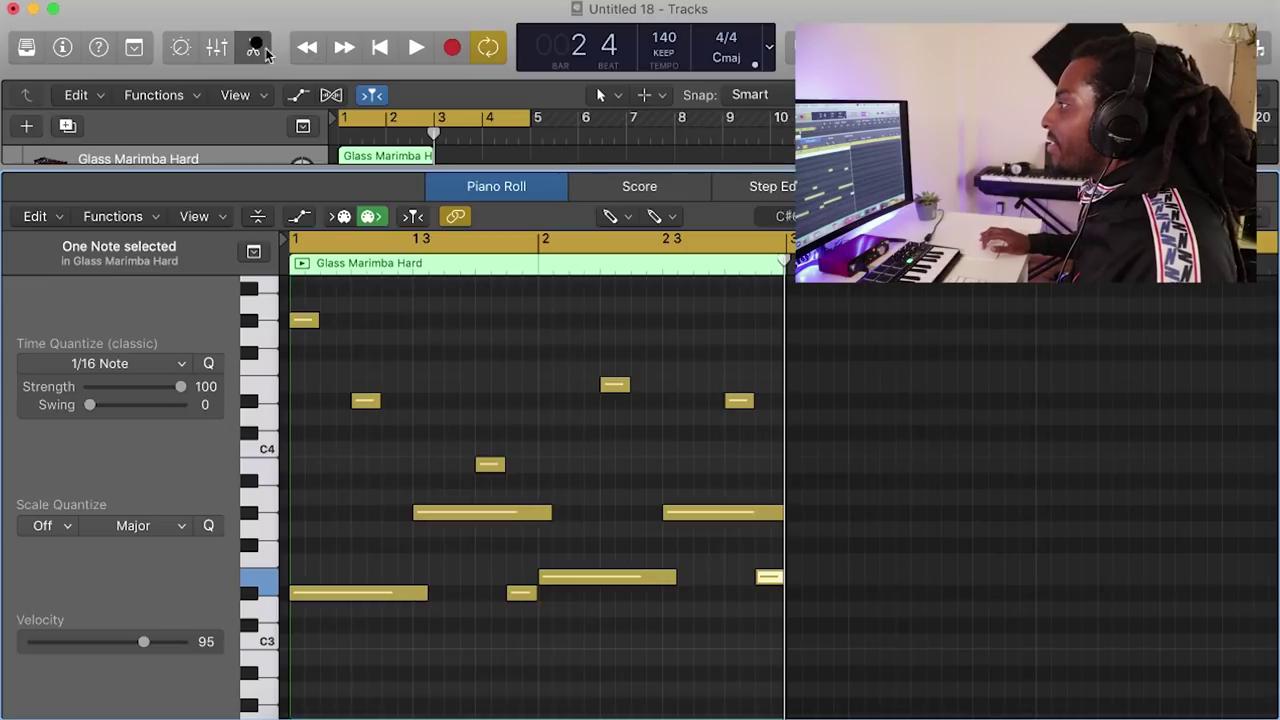
{"action": "key", "text": "e"}
{"action": "left_click_drag", "start_coordinate": [379, 183], "coordinate": [480, 200]}
Join the regions into one four-bar region and raise two bar-3 notes, one to C#5
{"action": "key", "text": "super+j"}
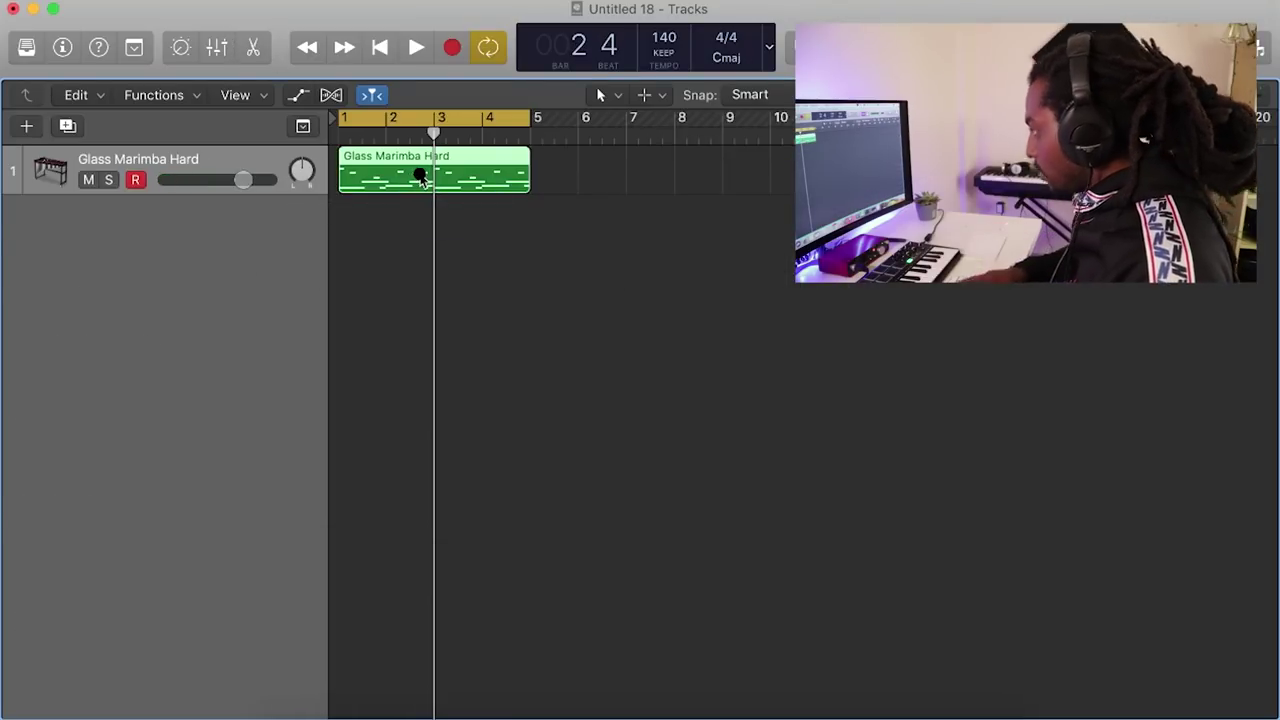
{"action": "key", "text": "space"}
{"action": "key", "text": "e"}
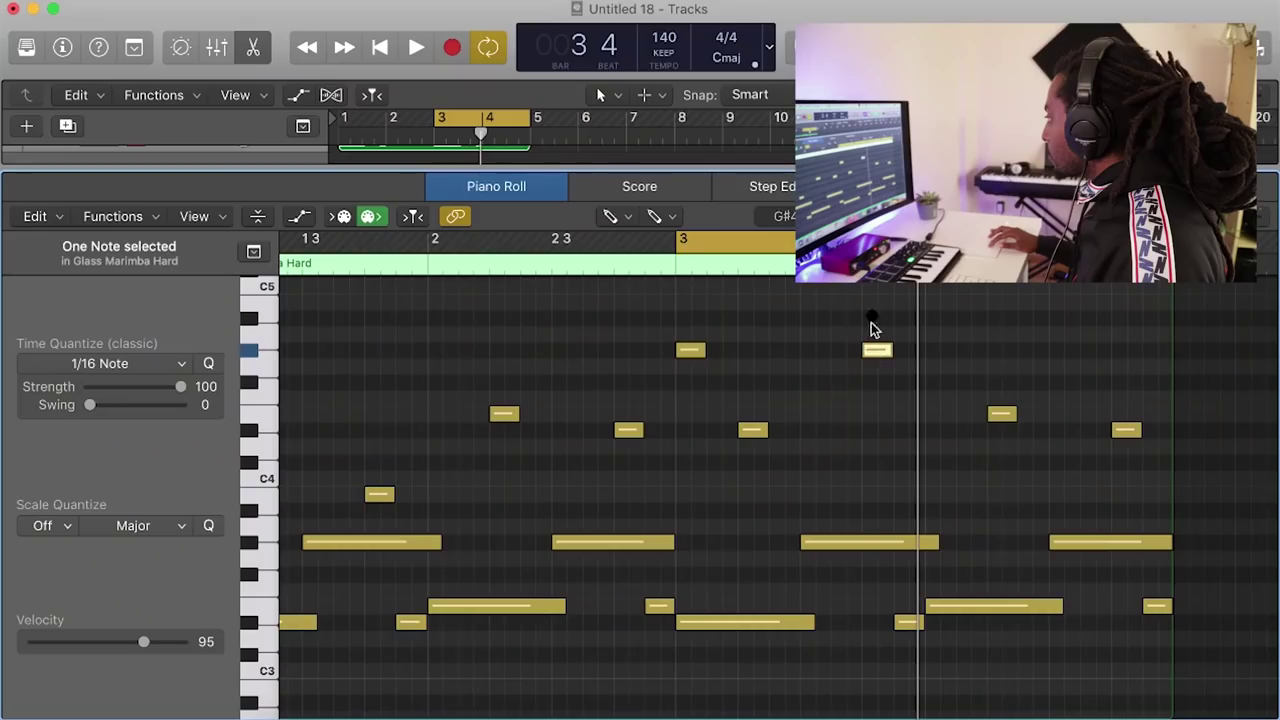
{"action": "left_click_drag", "start_coordinate": [875, 345], "coordinate": [875, 306]}
{"action": "key", "text": "space"}
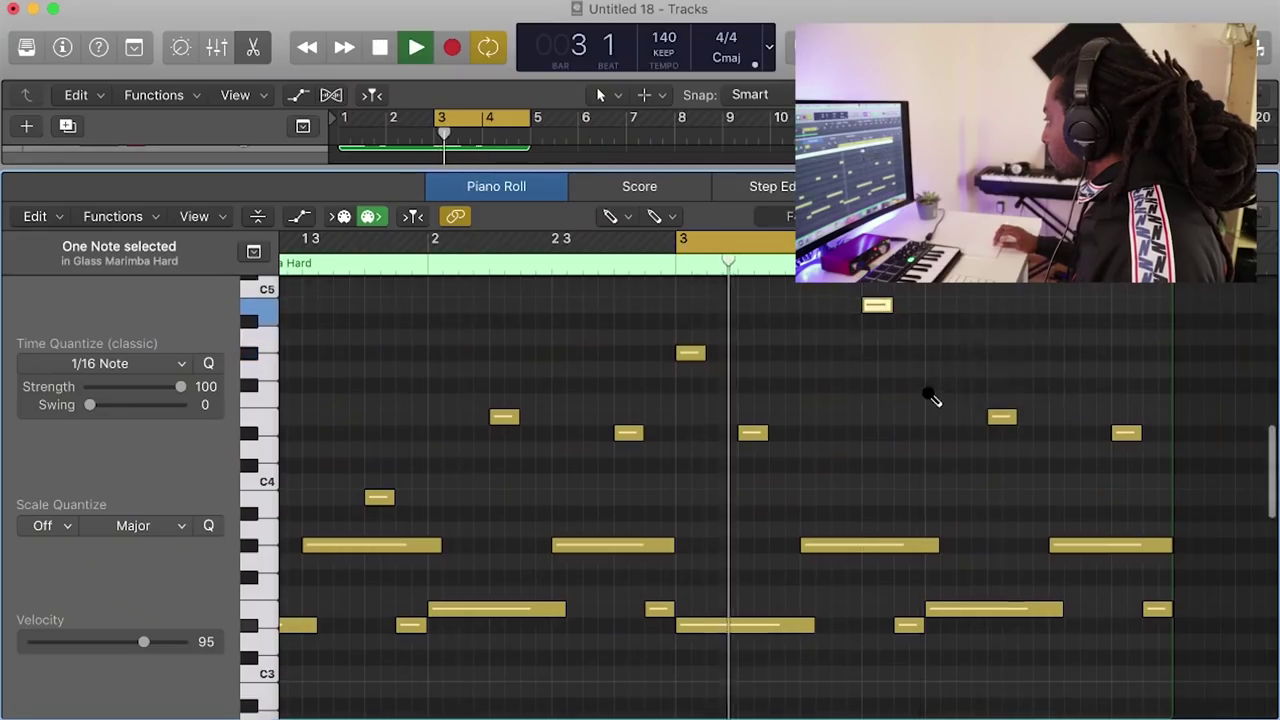
{"action": "scroll", "coordinate": [950, 400], "scroll_direction": "up", "scroll_amount": 3}
{"action": "left_click_drag", "start_coordinate": [1003, 497], "coordinate": [1003, 352]}
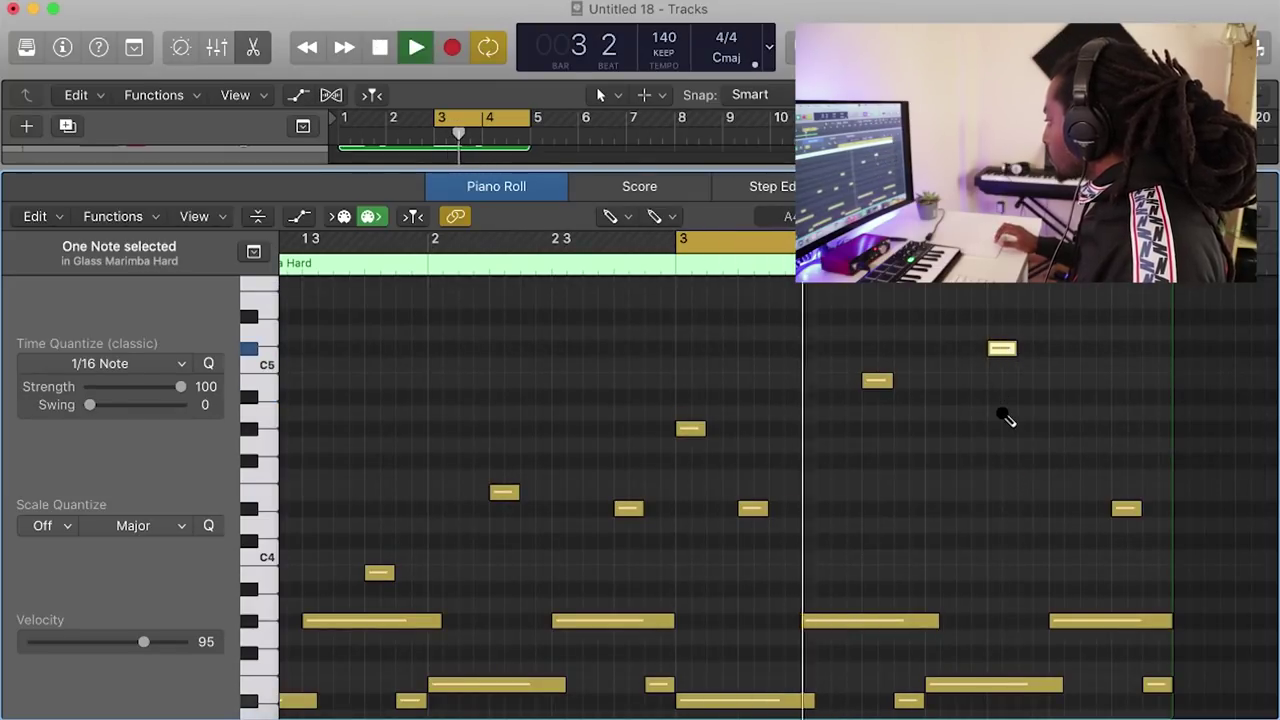
{"action": "key", "text": "space"}
Add a C#5 note in bar 4, try another note, then delete the unwanted one
{"action": "left_click", "coordinate": [1060, 334]}
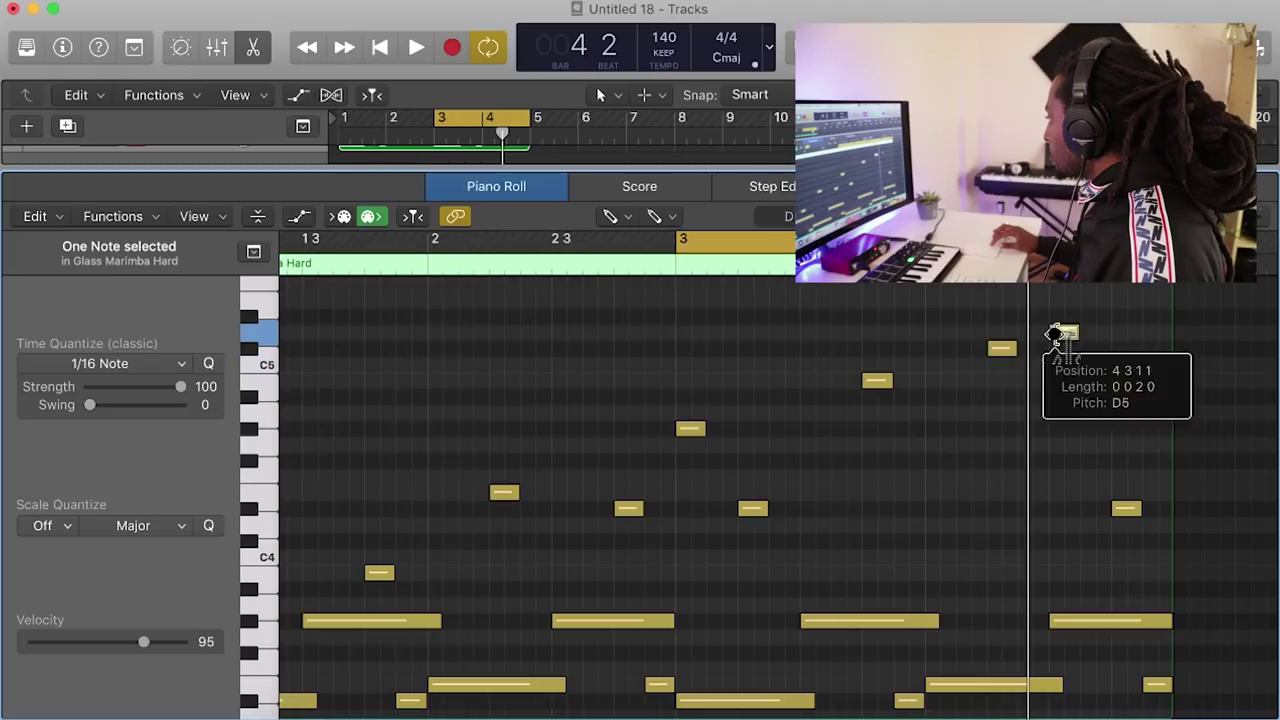
{"action": "left_click_drag", "start_coordinate": [1063, 334], "coordinate": [1064, 381]}
{"action": "key", "text": "space"}
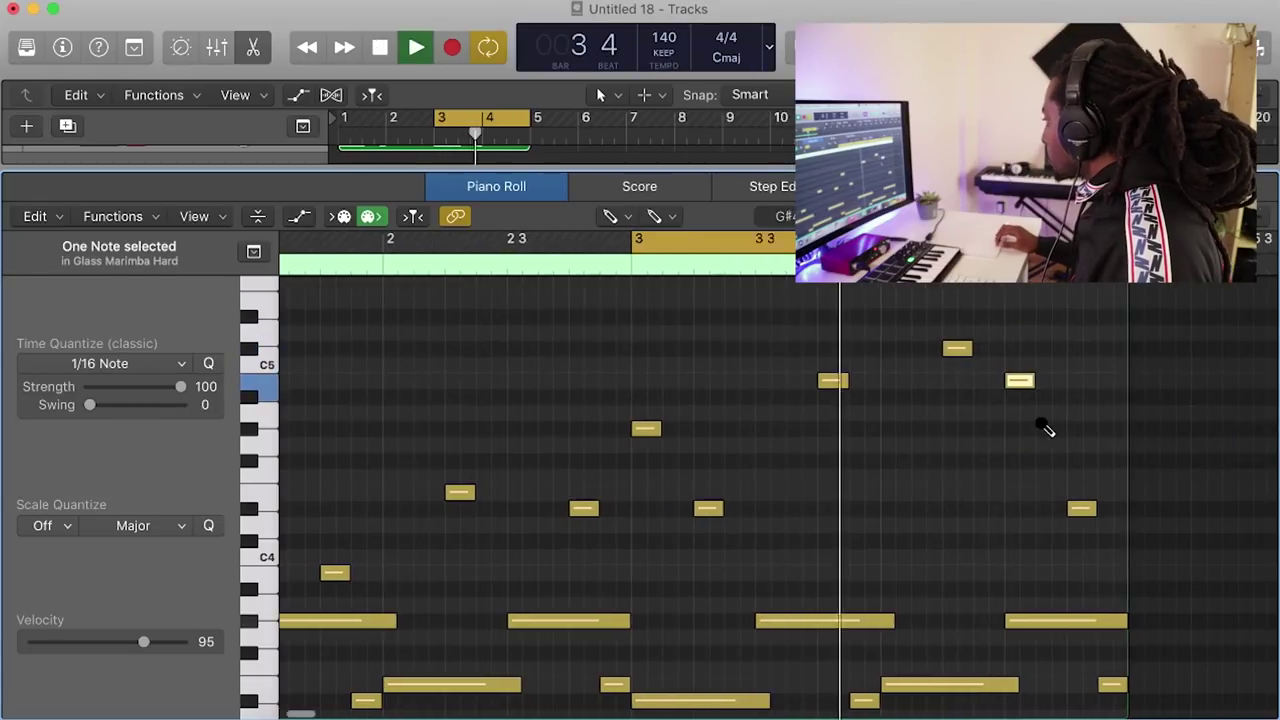
{"action": "key", "text": "space"}
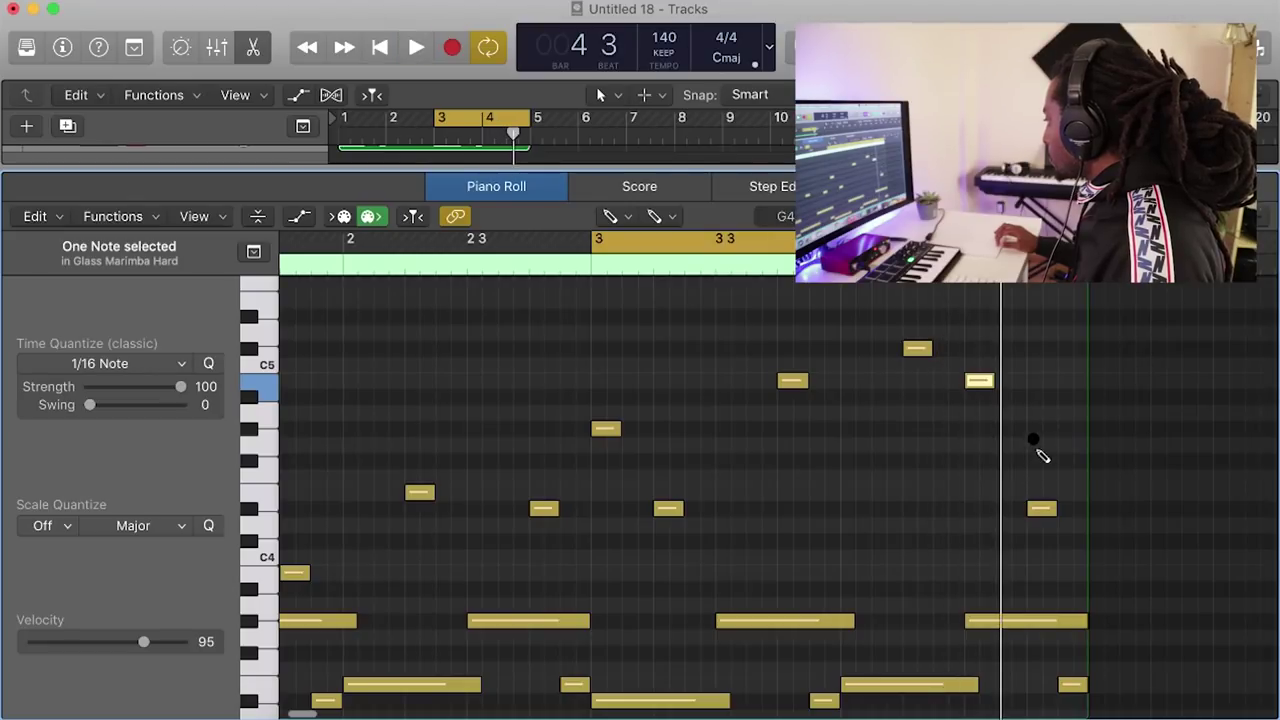
{"action": "left_click", "coordinate": [1036, 428]}
{"action": "key", "text": "space"}
{"action": "left_click_drag", "start_coordinate": [1040, 508], "coordinate": [1044, 507]}
{"action": "key", "text": "Delete"}
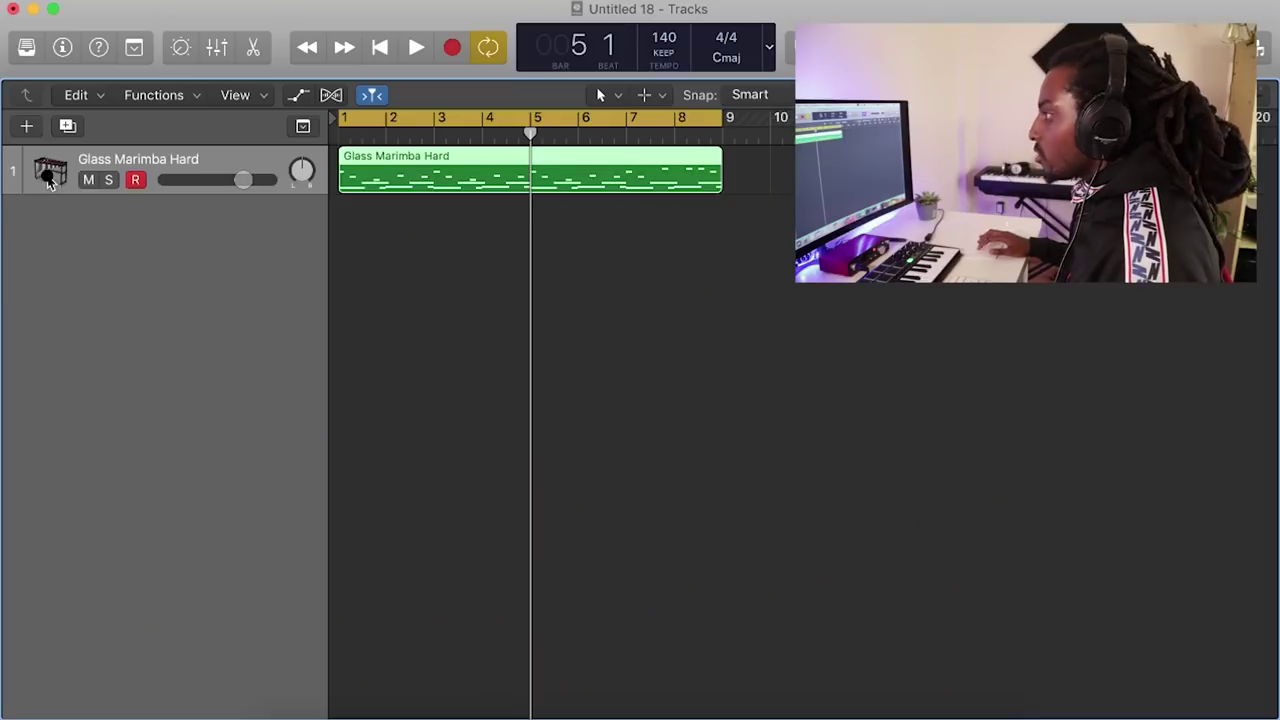
Copy the marimba region onto track 2 and transpose its 45 notes down an octave
{"action": "left_click", "coordinate": [460, 170]}
{"action": "left_click_drag", "start_coordinate": [460, 170], "coordinate": [452, 222]}
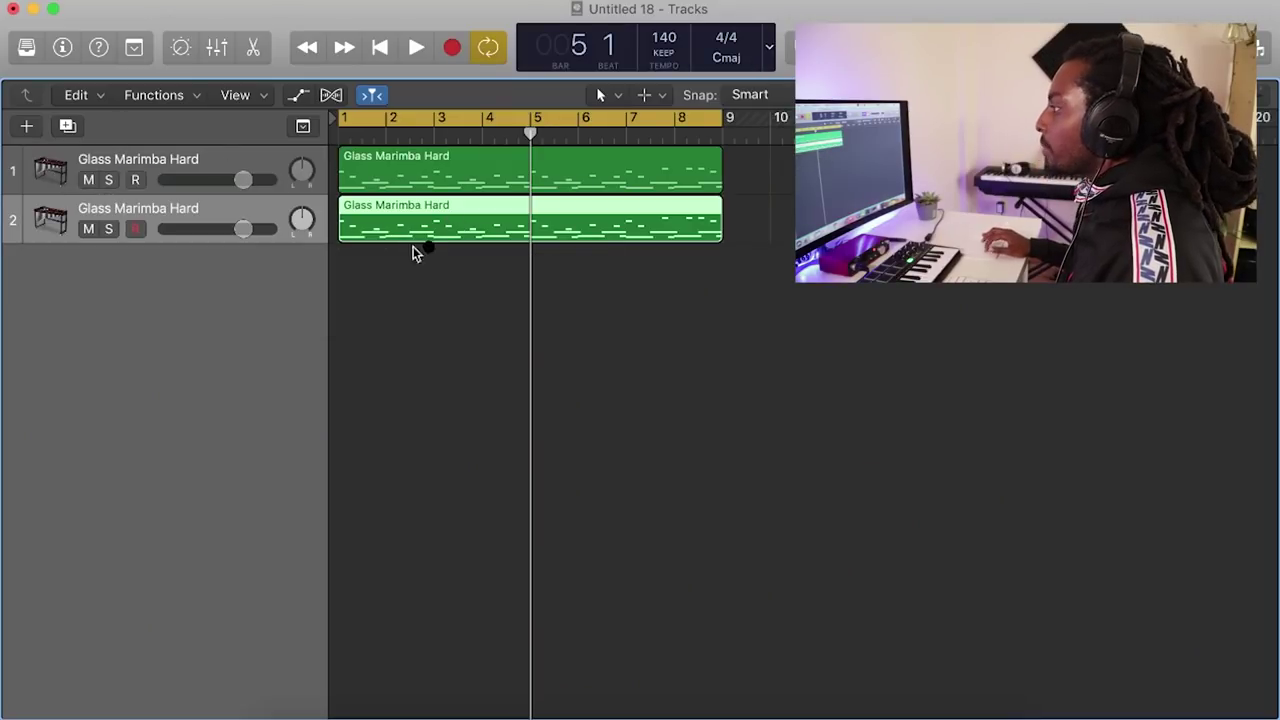
{"action": "double_click", "coordinate": [443, 241]}
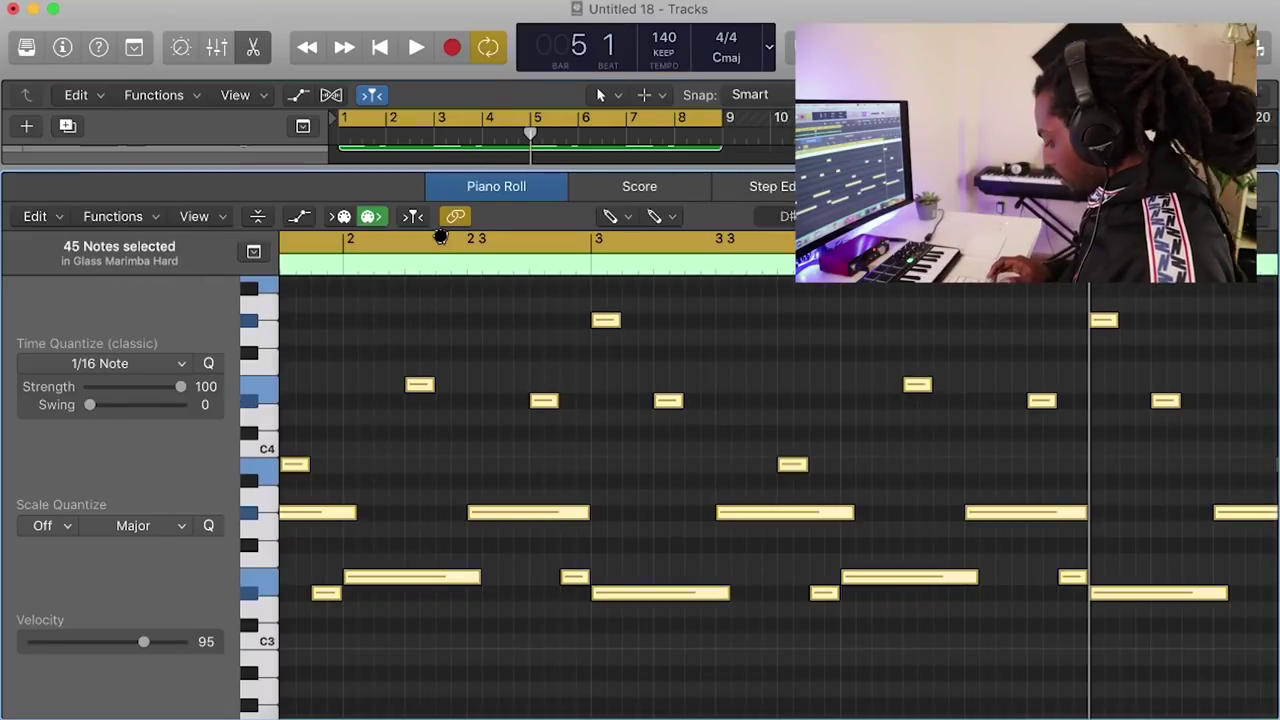
{"action": "key", "text": "alt+shift+Down"}
{"action": "key", "text": "space"}
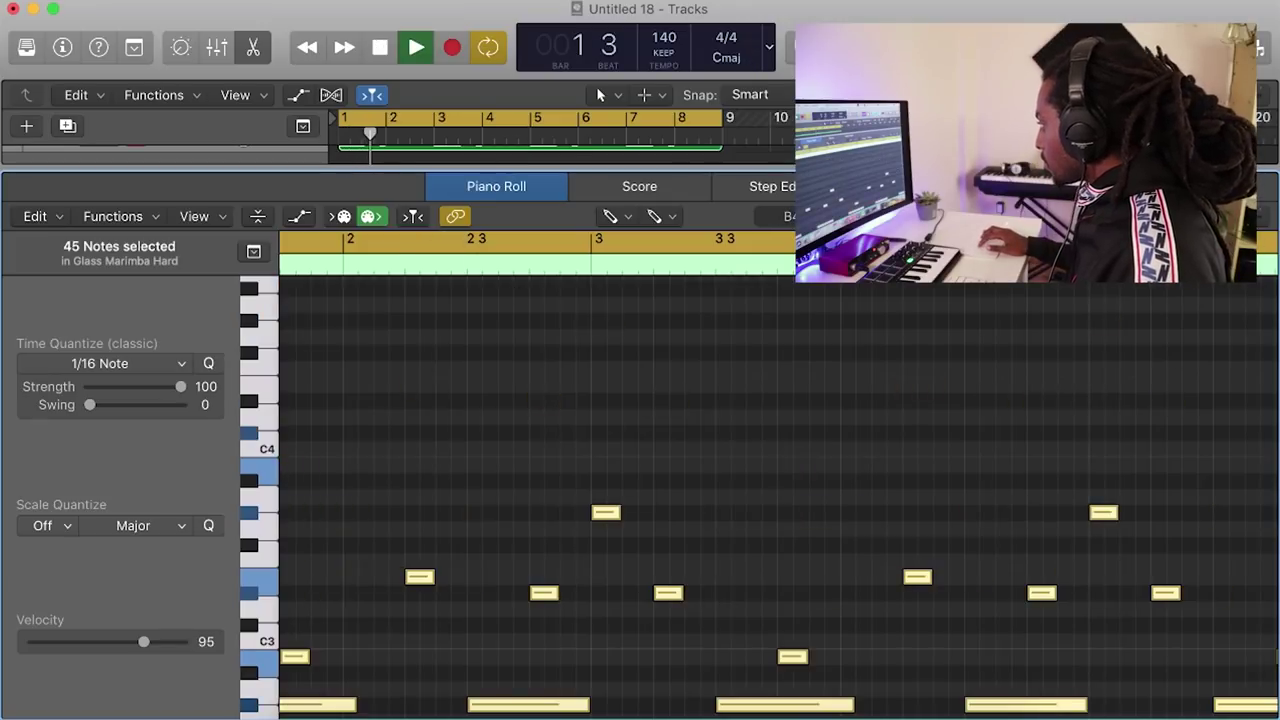
{"action": "key", "text": "space"}
{"action": "key", "text": "y"}
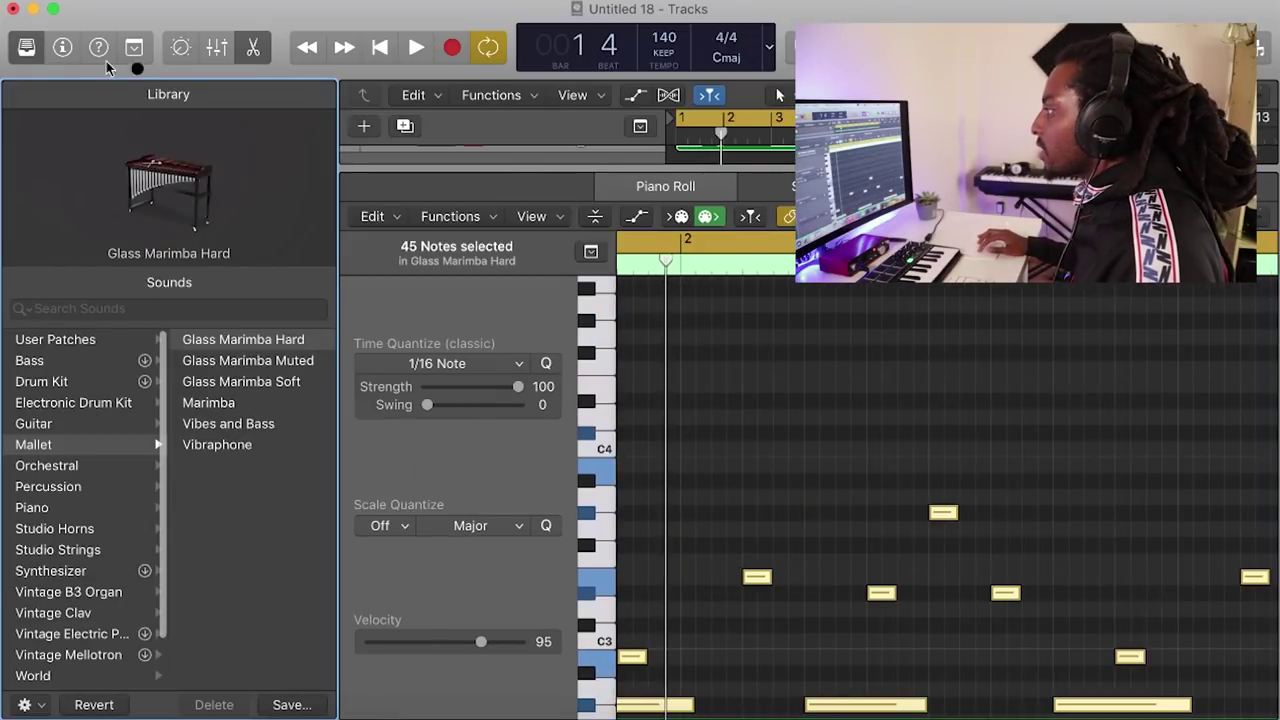
Audition Vibraphone and Vibes and Bass, then give track 2 the Marimba patch
{"action": "key", "text": "space"}
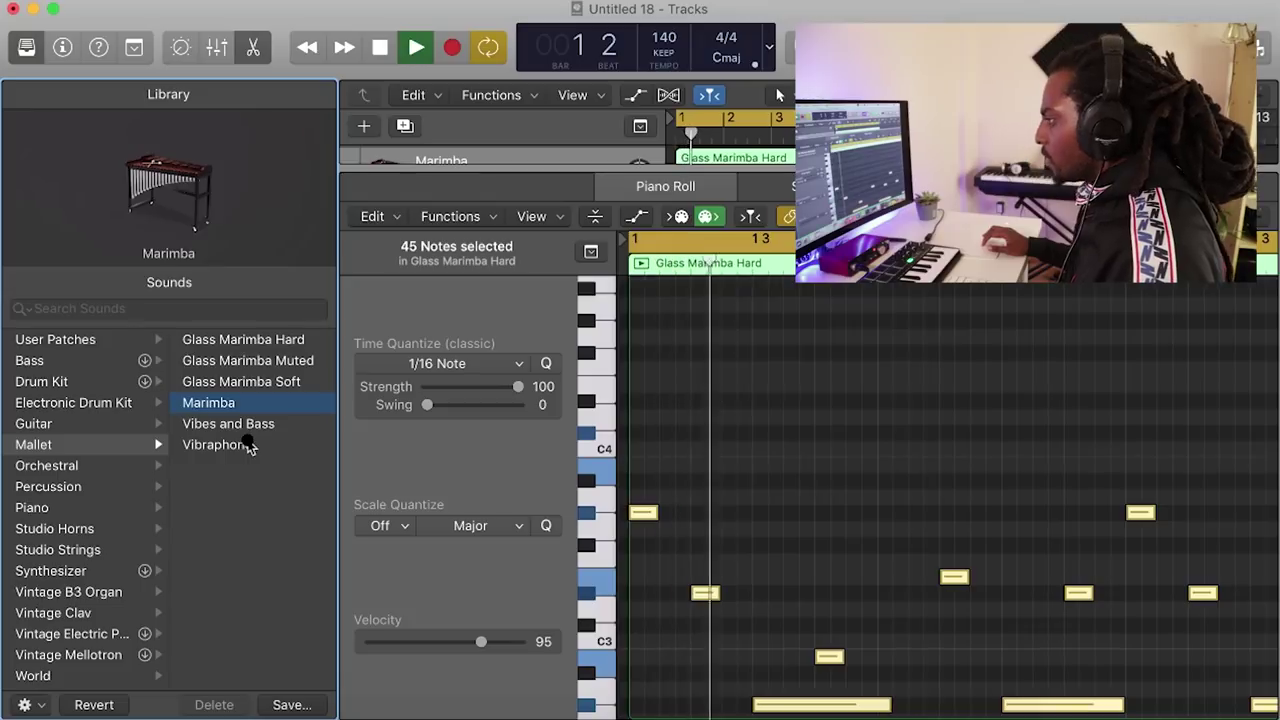
{"action": "left_click", "coordinate": [248, 445]}
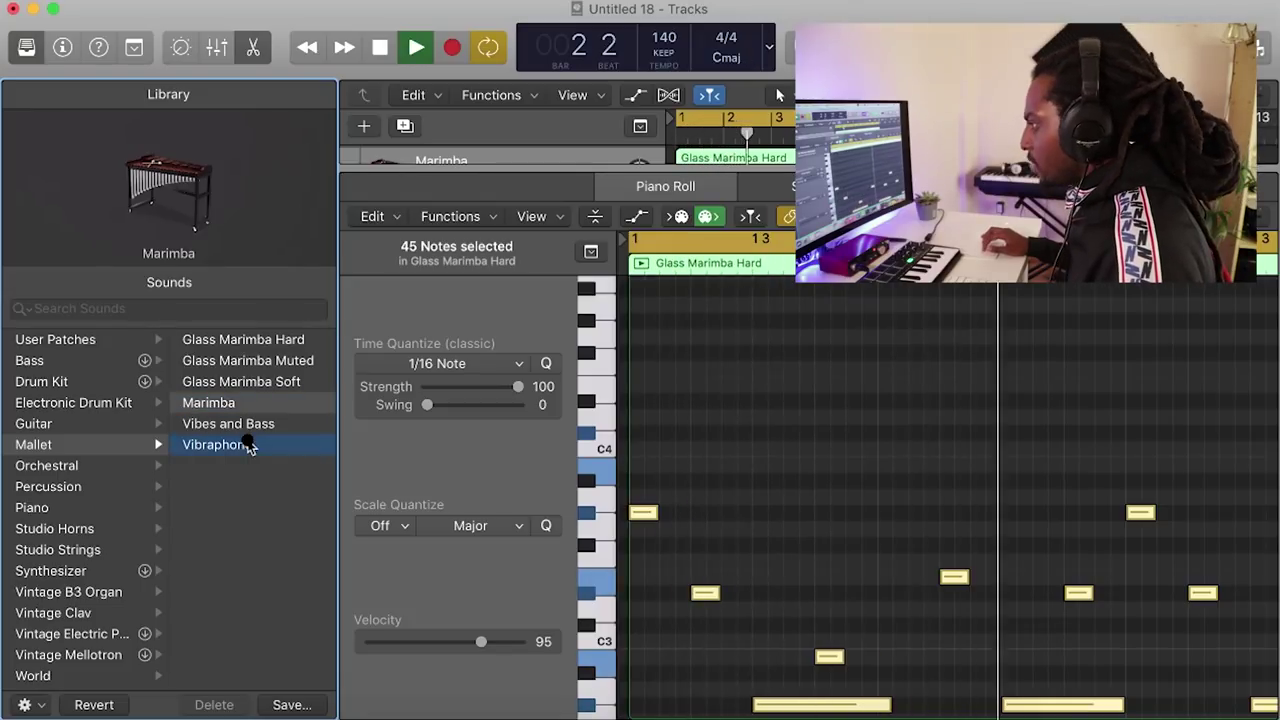
{"action": "left_click", "coordinate": [243, 425]}
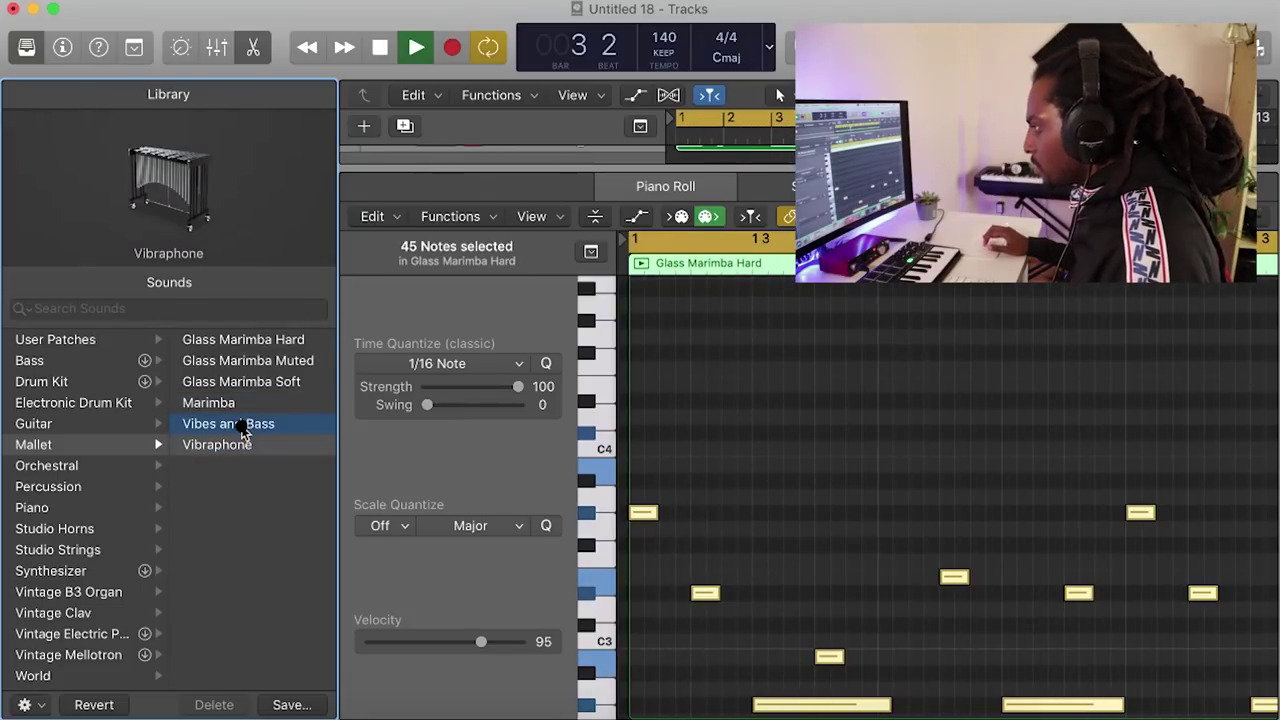
{"action": "left_click", "coordinate": [229, 404]}
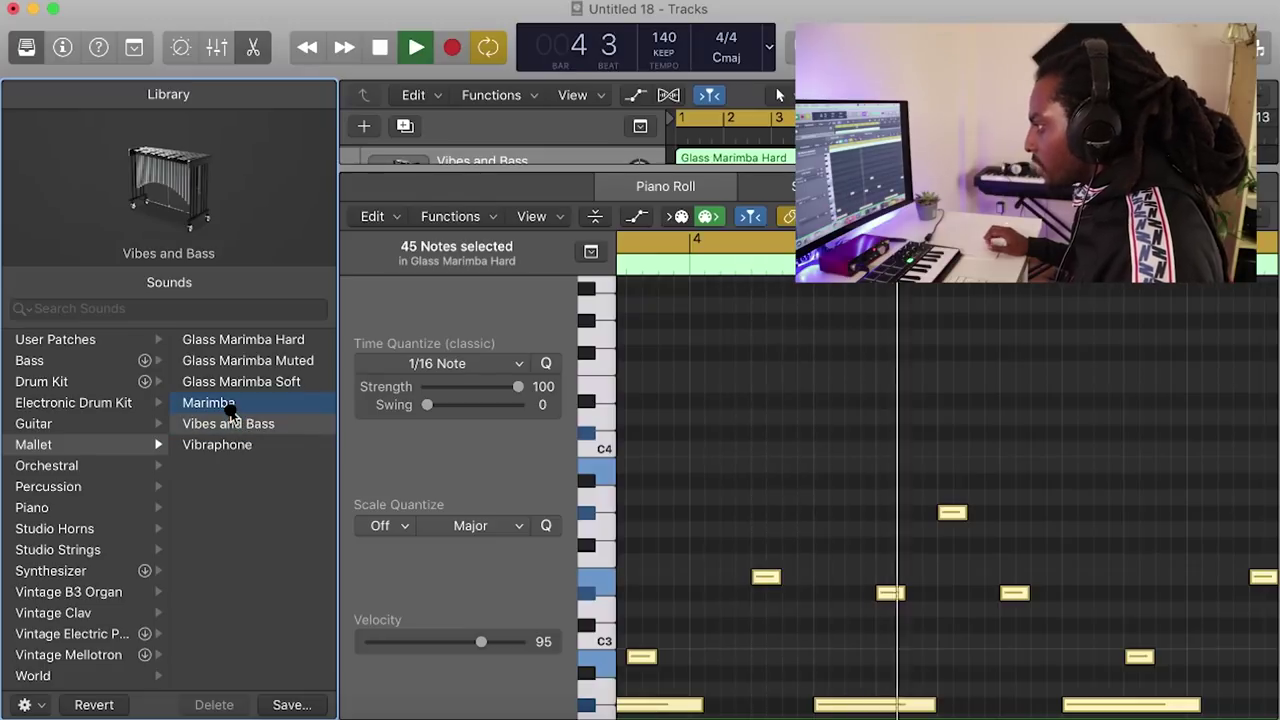
{"action": "left_click", "coordinate": [255, 48]}
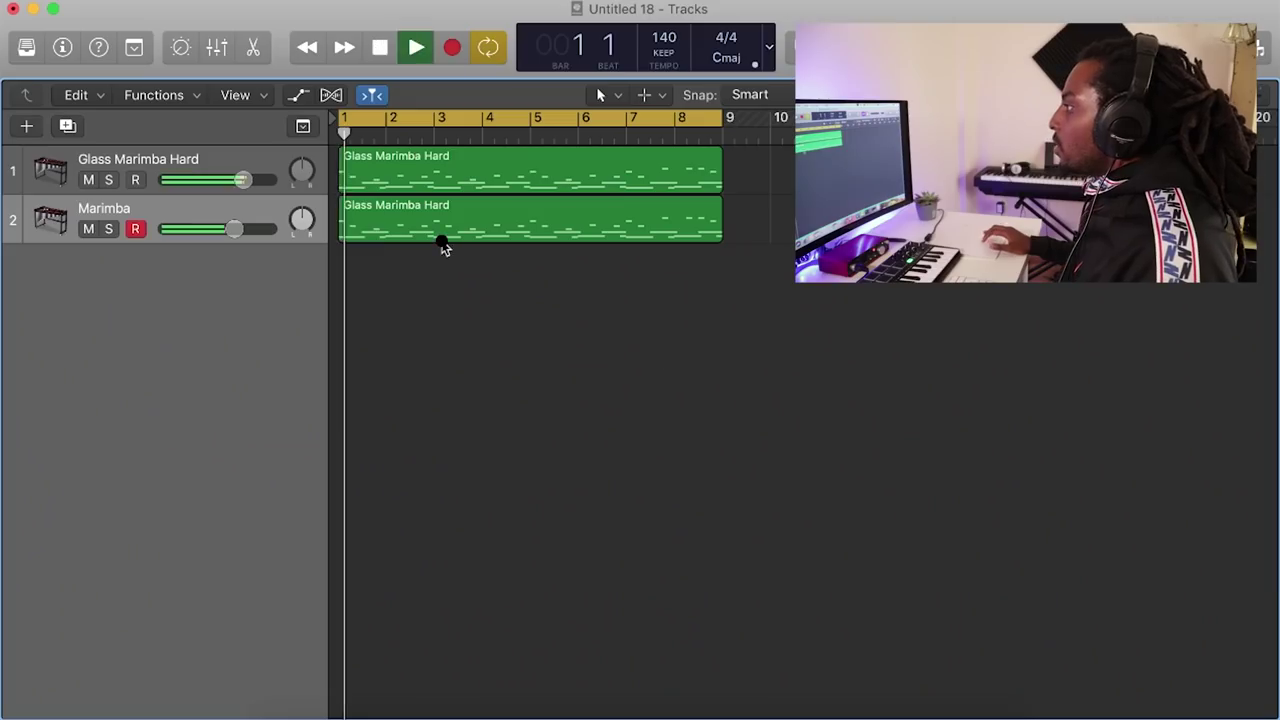
Bounce the whole project offline to a 16-bit WAV, added as the mariamba audio track
{"action": "left_click", "coordinate": [160, 3]}
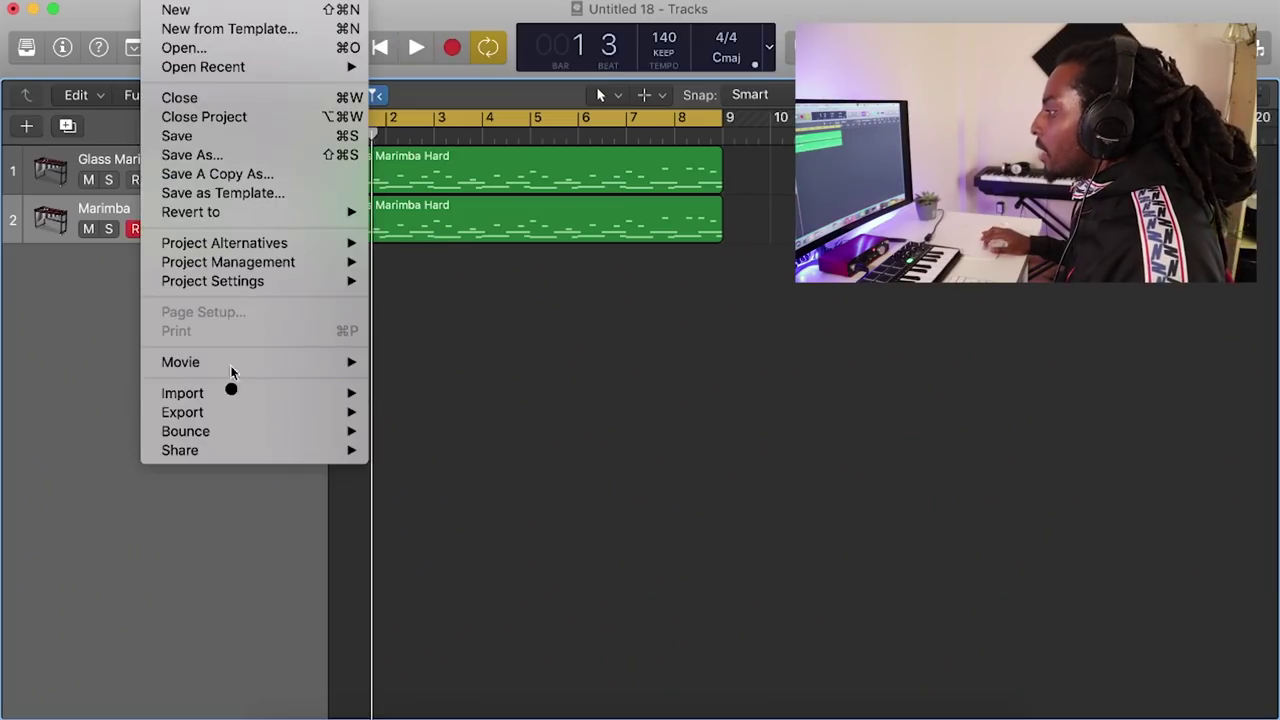
{"action": "mouse_move", "coordinate": [297, 431]}
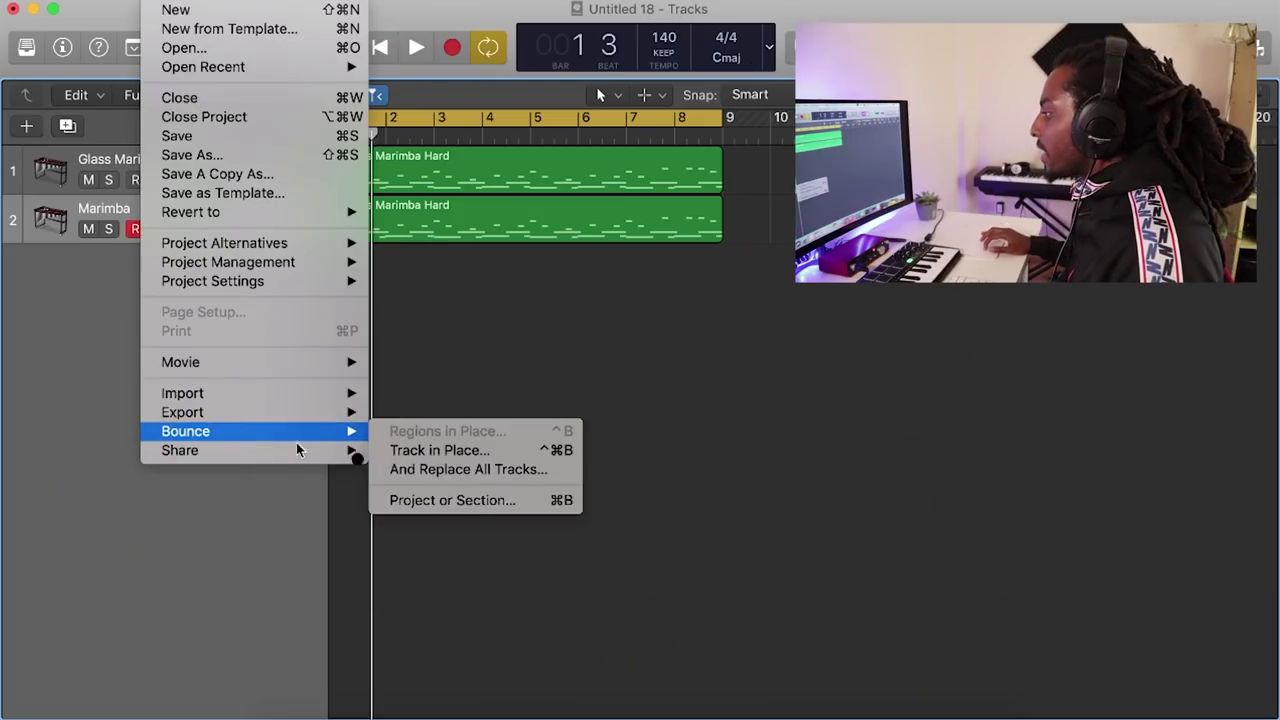
{"action": "left_click", "coordinate": [474, 502]}
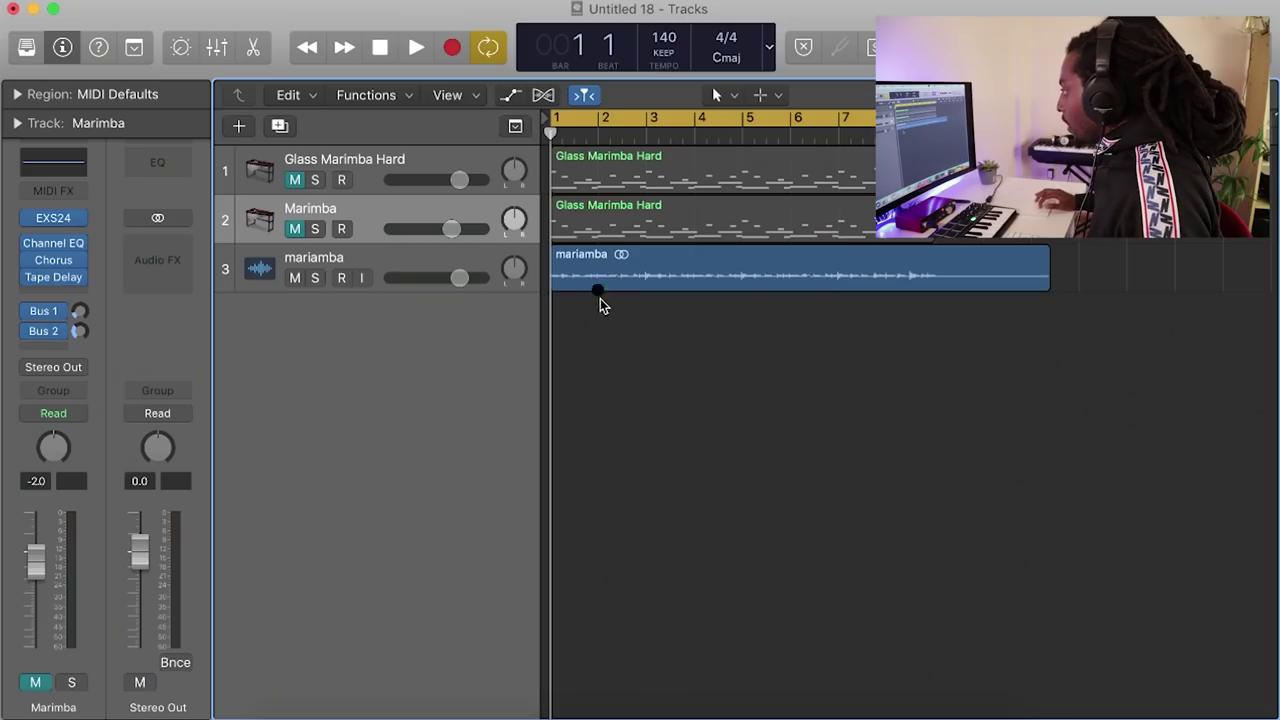
{"action": "left_click", "coordinate": [558, 284]}
{"action": "left_click", "coordinate": [349, 252]}
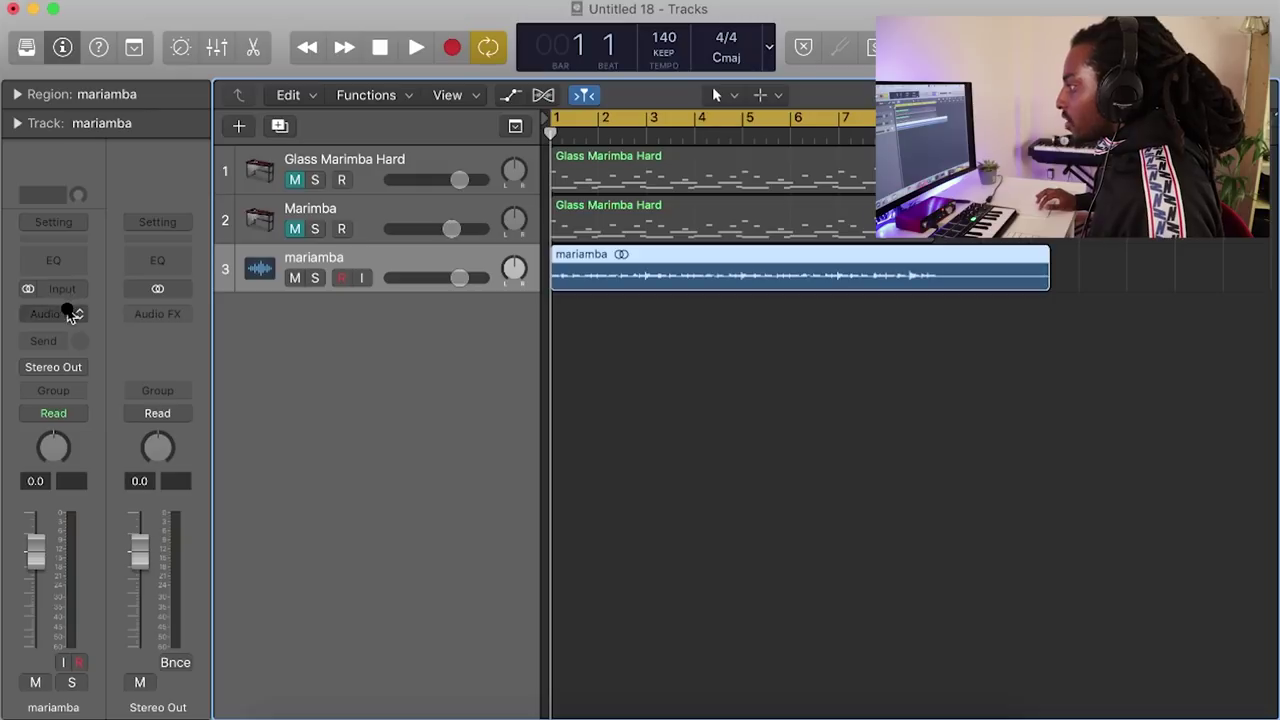
Add a Channel EQ to the mariamba track with its high-pass cutoff at about 186 Hz
{"action": "left_click", "coordinate": [60, 268]}
{"action": "left_click", "coordinate": [97, 128]}
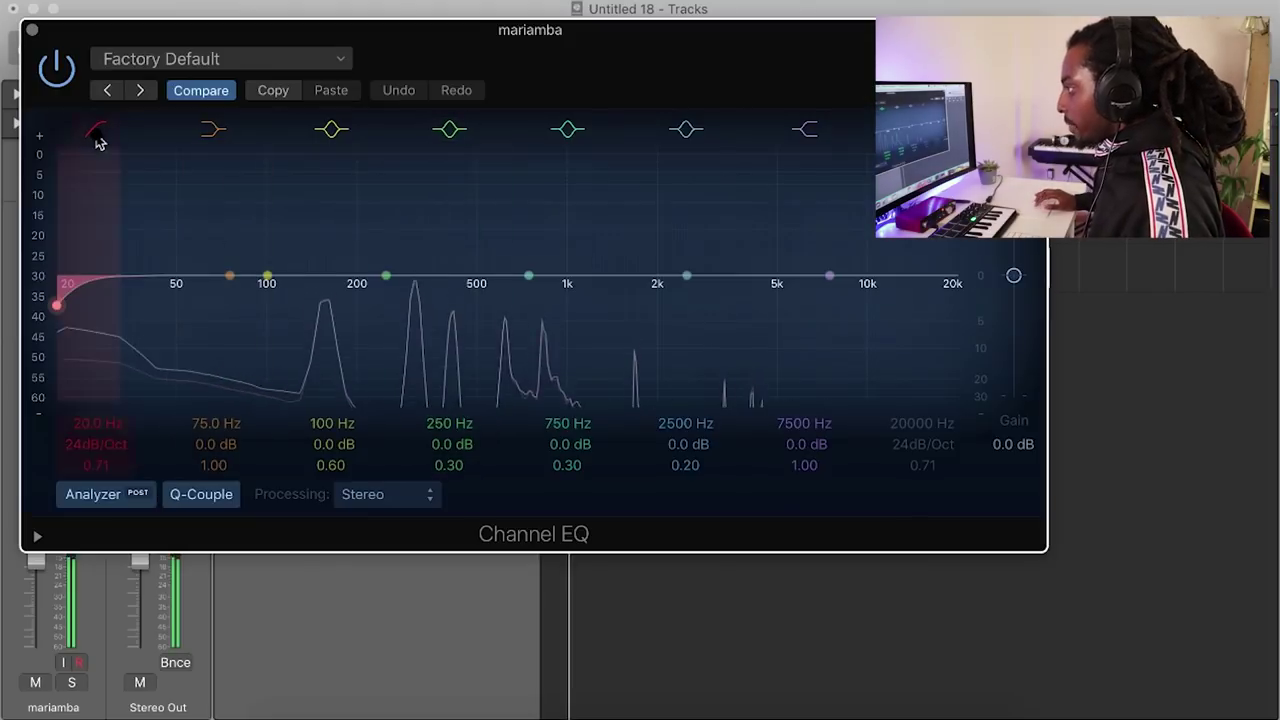
{"action": "left_click_drag", "start_coordinate": [62, 305], "coordinate": [367, 308]}
{"action": "key", "text": "super+w"}
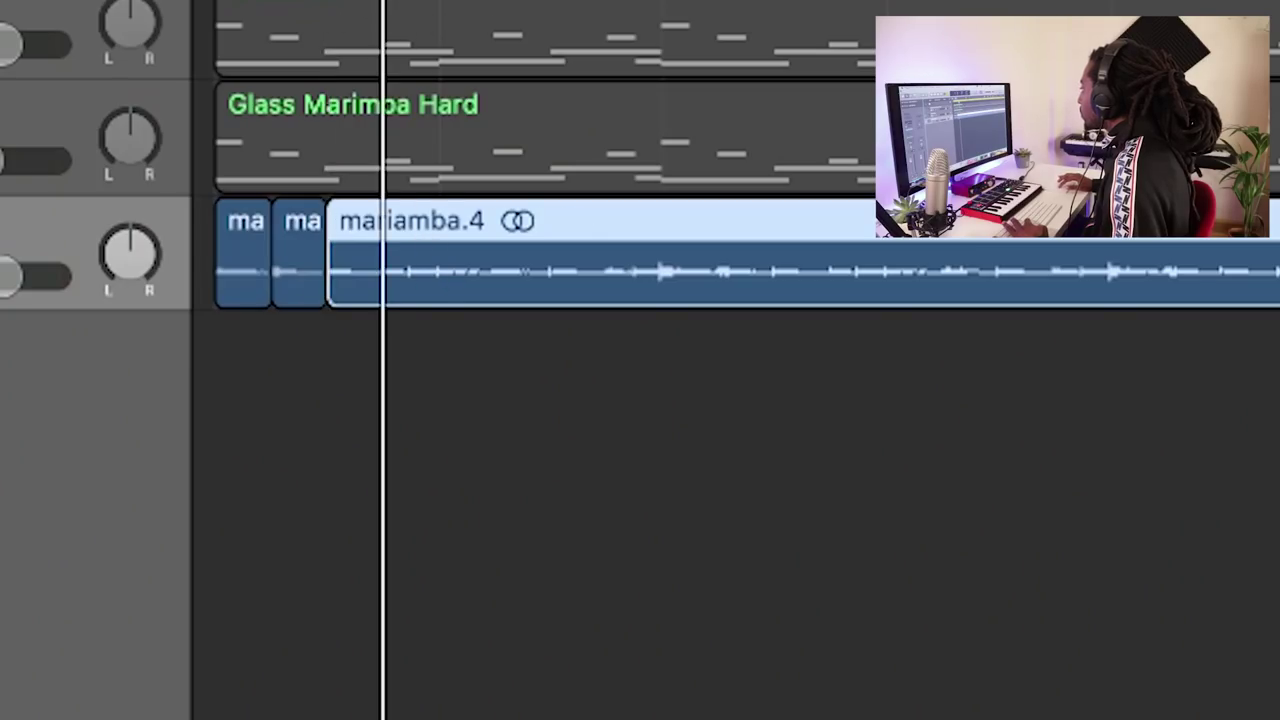
Split the mariamba audio into 32 pieces and give them Fade In 12 and Fade Out 10
{"action": "key", "text": "super+t"}
{"action": "key", "text": "super+t"}
{"action": "key", "text": "super+t"}
{"action": "key", "text": "super+t"}
{"action": "key", "text": "super+t"}
{"action": "key", "text": "super+t"}
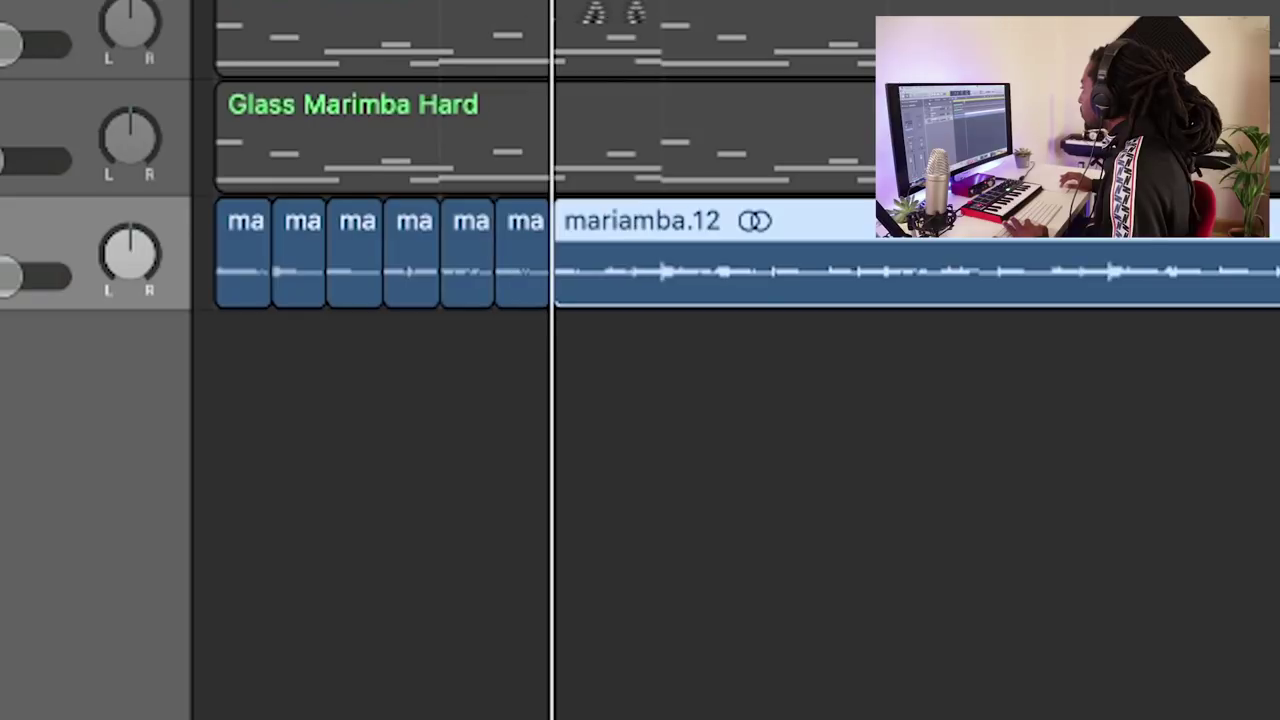
{"action": "key", "text": "super+t"}
{"action": "key", "text": "super+t"}
{"action": "left_click_drag", "start_coordinate": [1185, 365], "coordinate": [503, 268]}
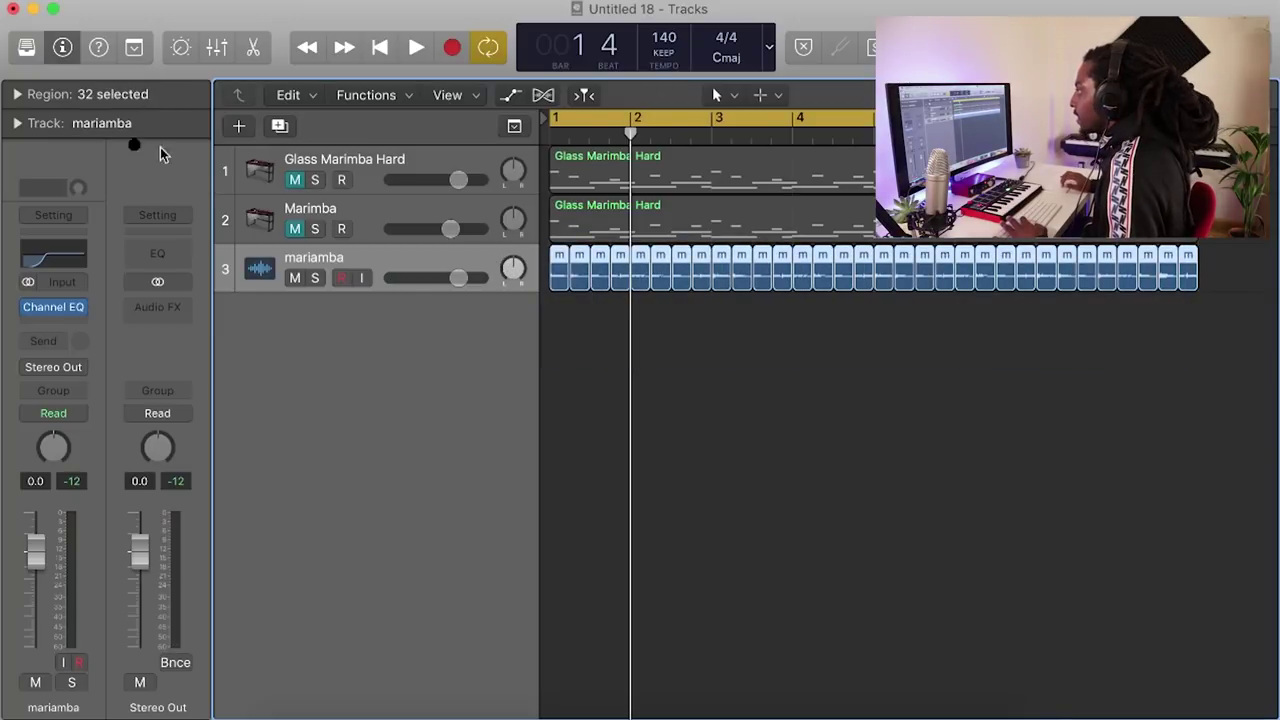
{"action": "left_click", "coordinate": [17, 94]}
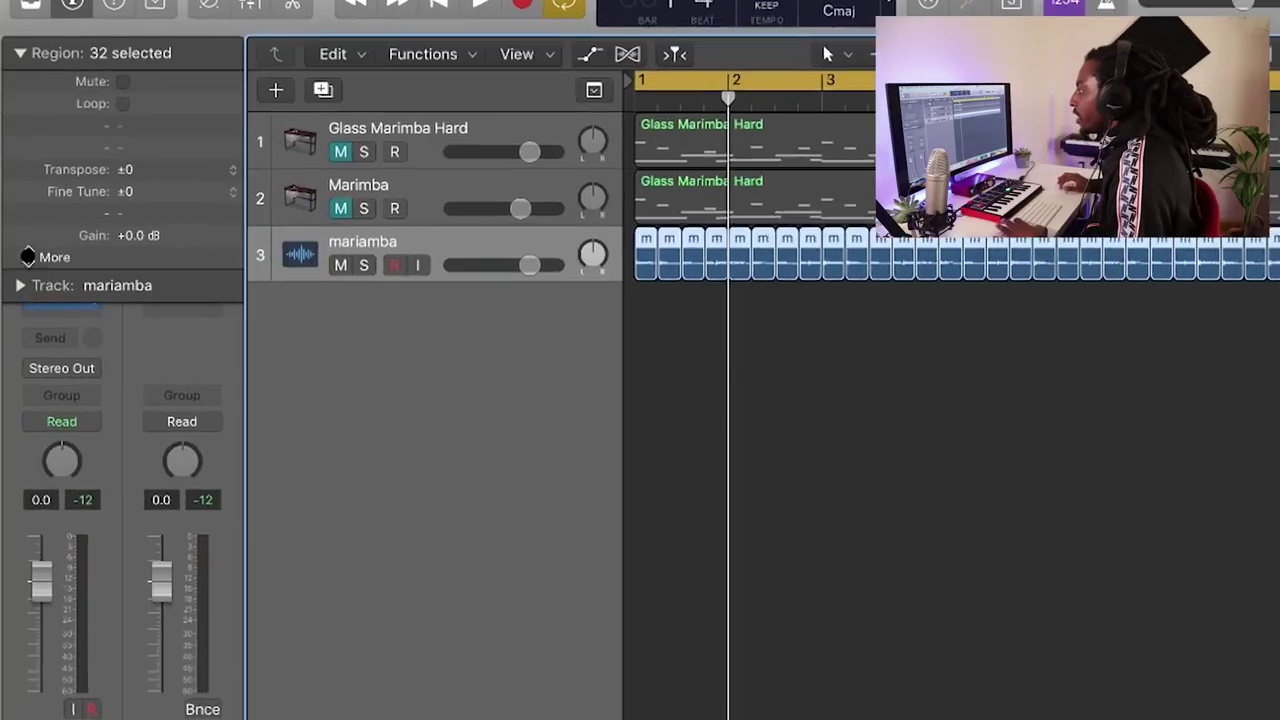
{"action": "left_click", "coordinate": [26, 271]}
{"action": "left_click", "coordinate": [161, 279]}
{"action": "left_click", "coordinate": [160, 262]}
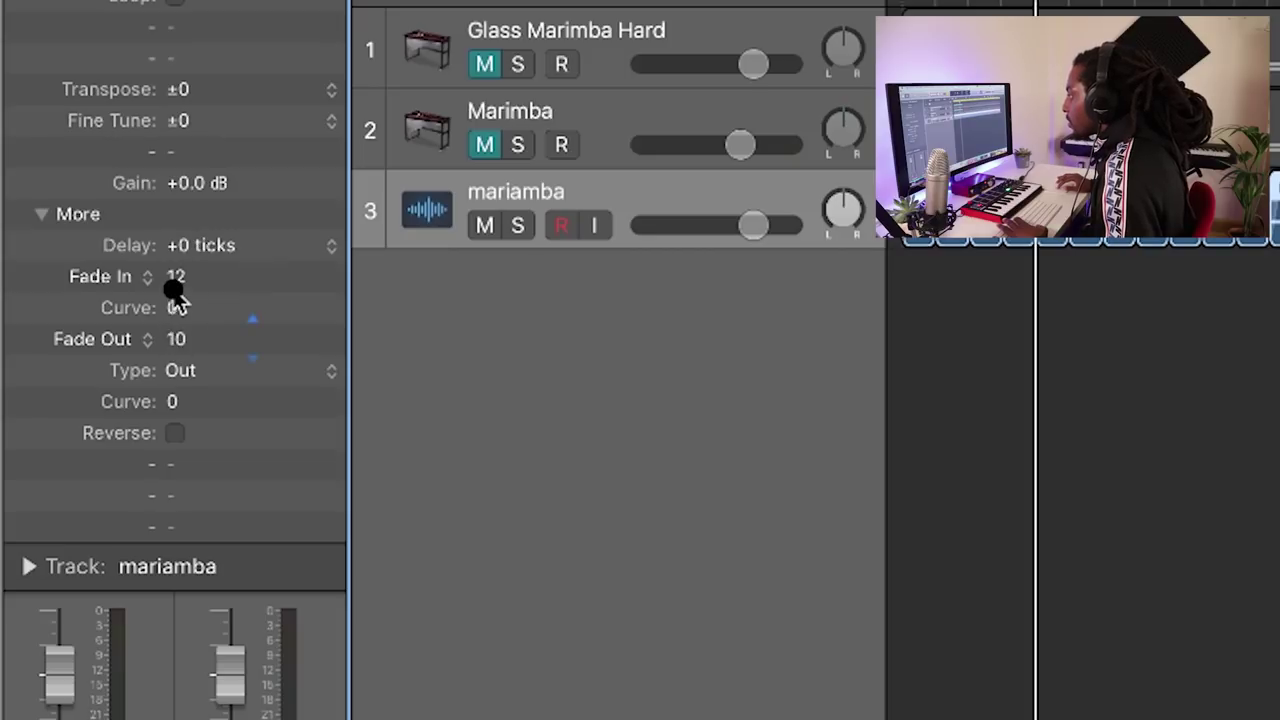
{"action": "key", "text": "space"}
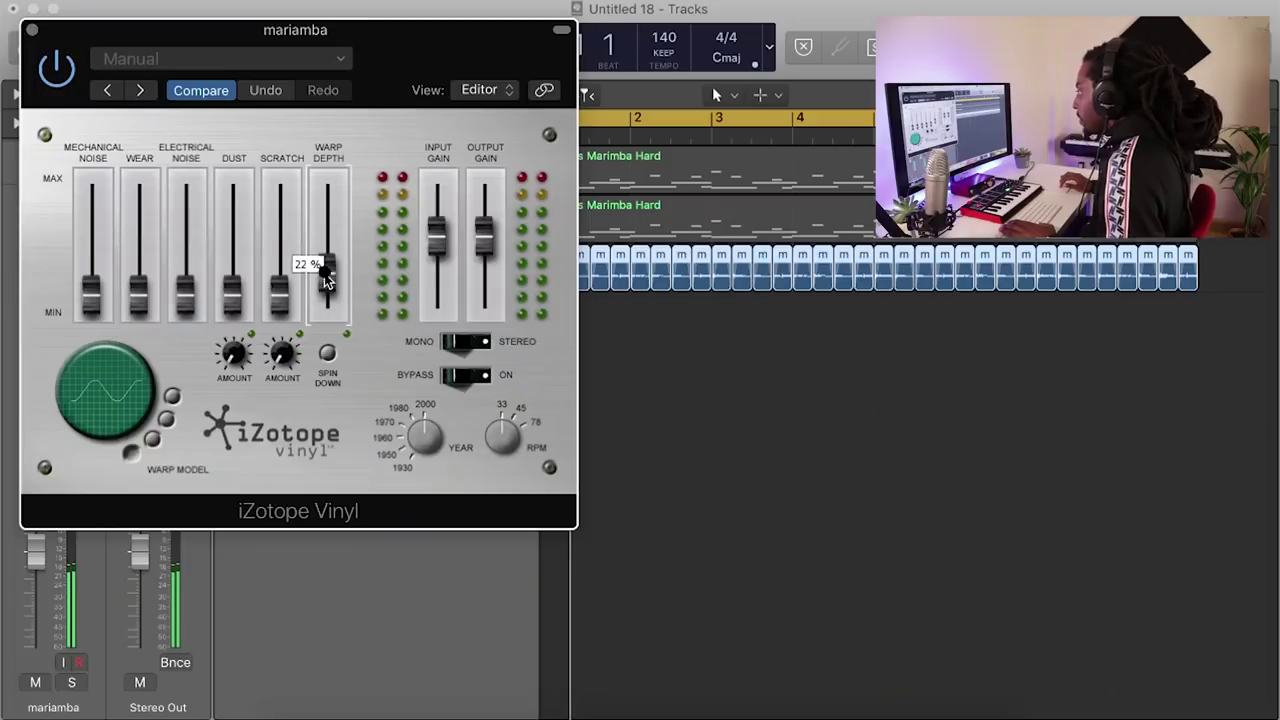
Set iZotope Vinyl Warp Depth to 32%, raise the Wear amount, and adjust the Year knob
{"action": "mouse_move", "coordinate": [325, 278]}
{"action": "left_mouse_down"}
{"action": "mouse_move", "coordinate": [325, 252]}
{"action": "mouse_move", "coordinate": [325, 272]}
{"action": "left_mouse_up"}
{"action": "left_click_drag", "start_coordinate": [138, 300], "coordinate": [139, 268]}
{"action": "left_click_drag", "start_coordinate": [423, 440], "coordinate": [406, 436]}
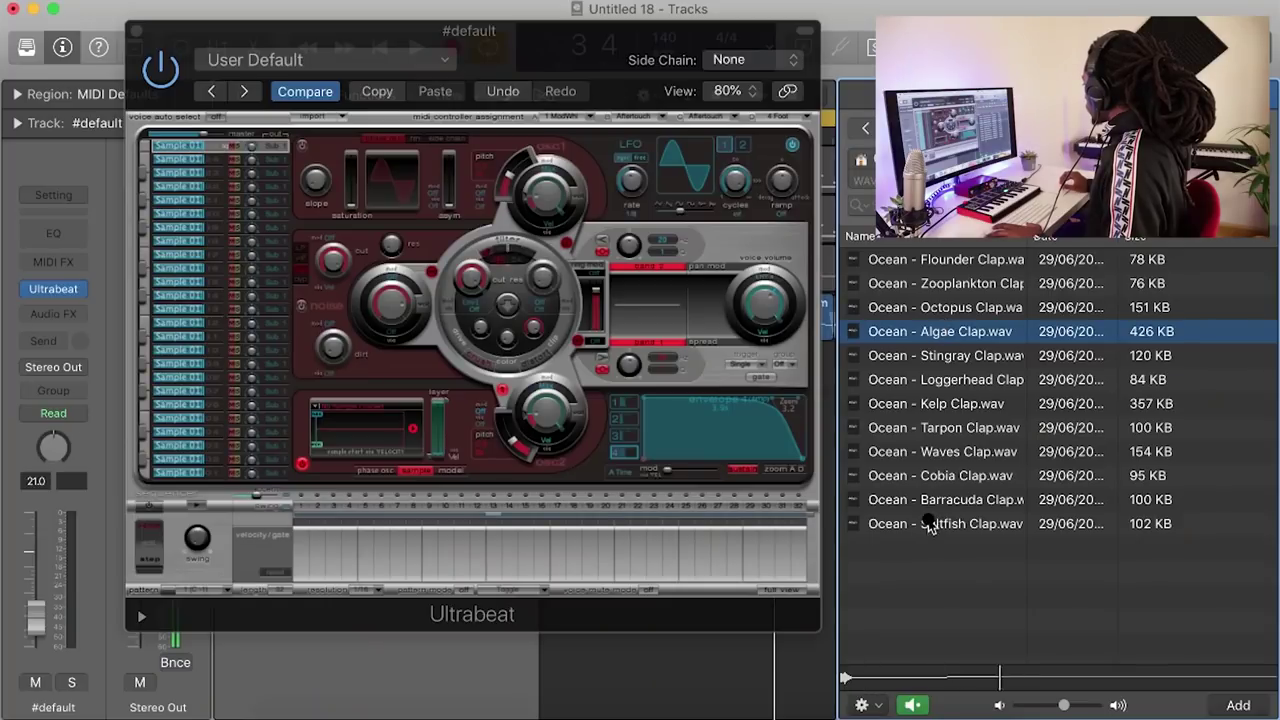
Load Ocean - Saltfish Clap.wav into Ultrabeat, enable its step sequencer and raise the track volume
{"action": "left_click_drag", "start_coordinate": [928, 525], "coordinate": [380, 440]}
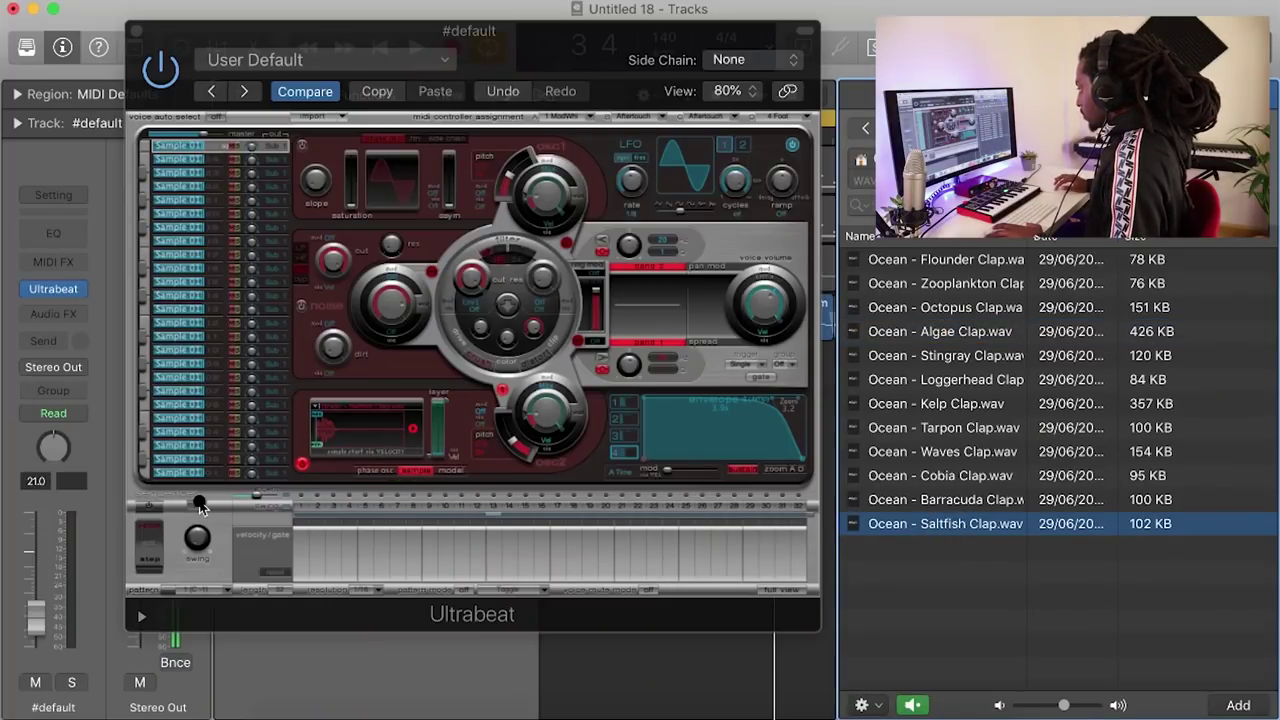
{"action": "left_click", "coordinate": [200, 505]}
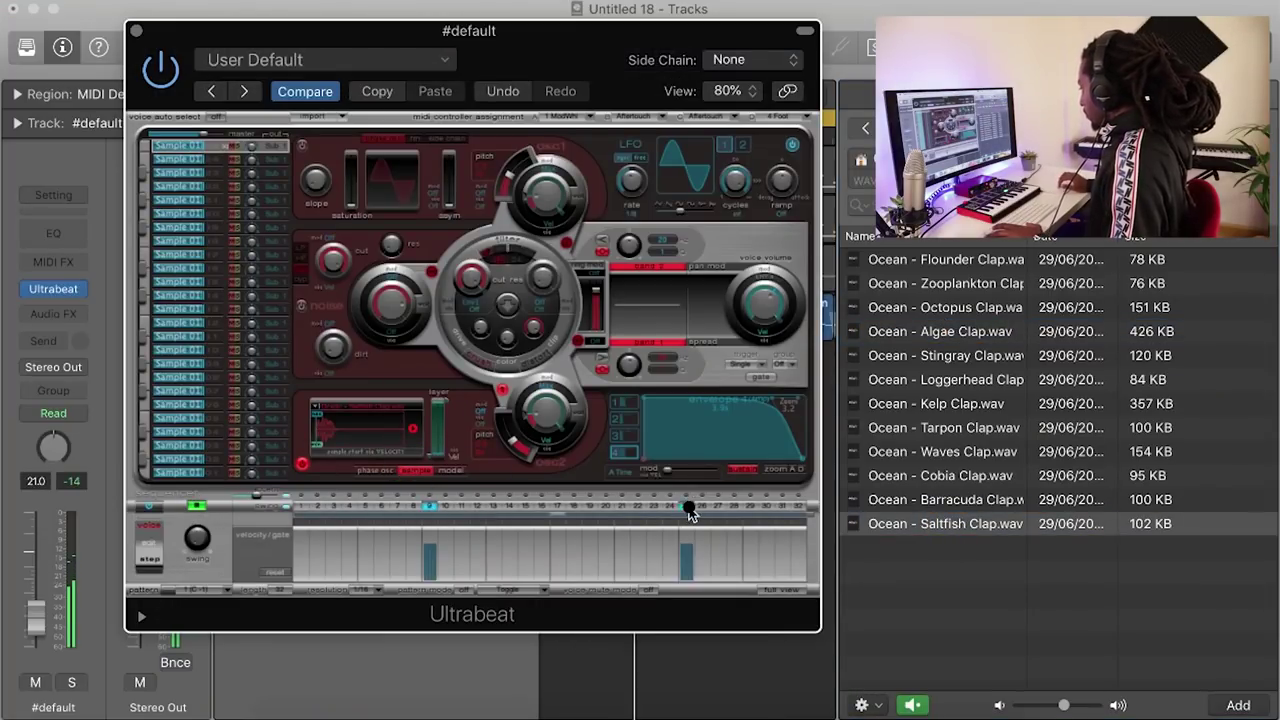
{"action": "left_click_drag", "start_coordinate": [50, 628], "coordinate": [46, 608]}
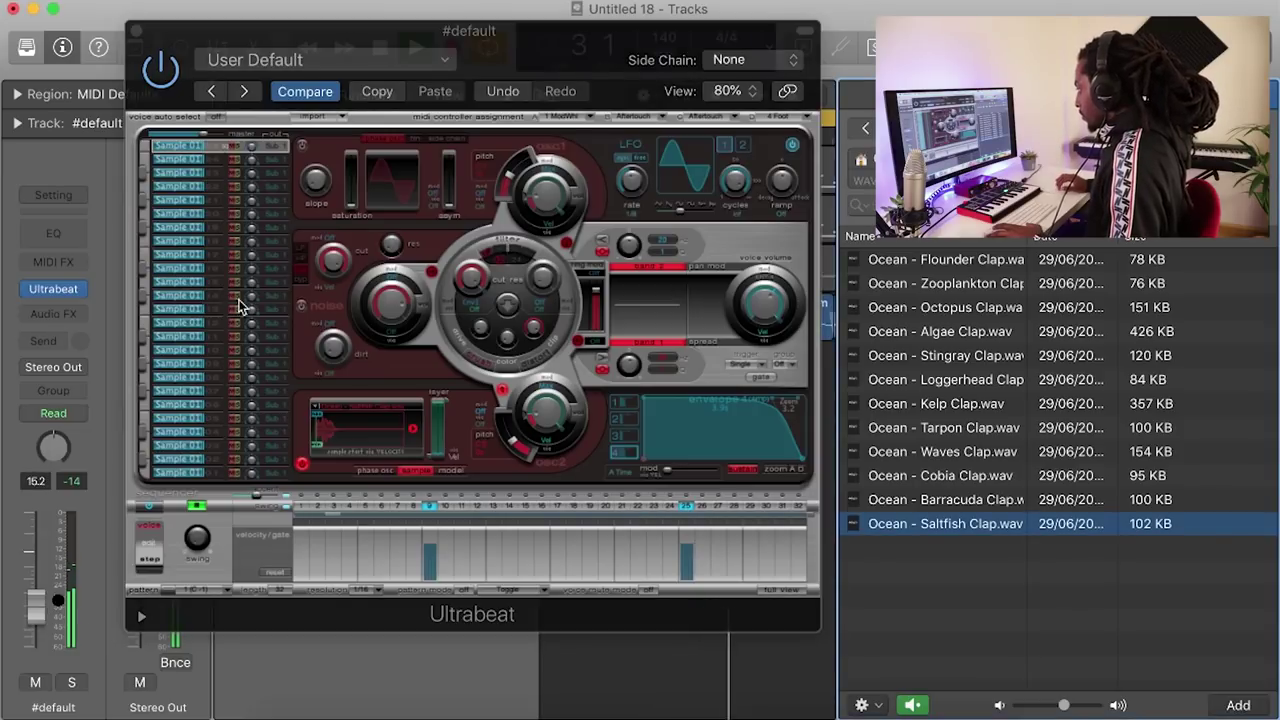
Place the clap pattern as a region at bar 1, copy it to bar 3, and close Ultrabeat
{"action": "left_click_drag", "start_coordinate": [278, 30], "coordinate": [920, 16]}
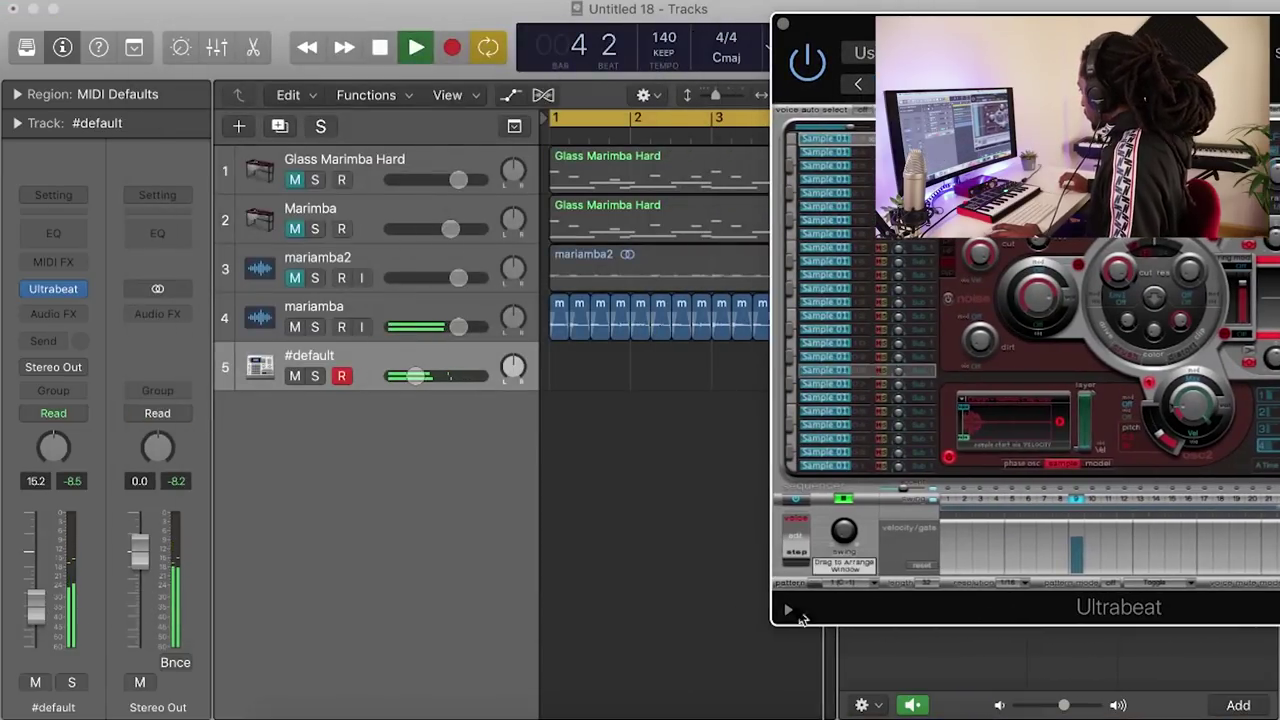
{"action": "left_click_drag", "start_coordinate": [680, 460], "coordinate": [589, 366]}
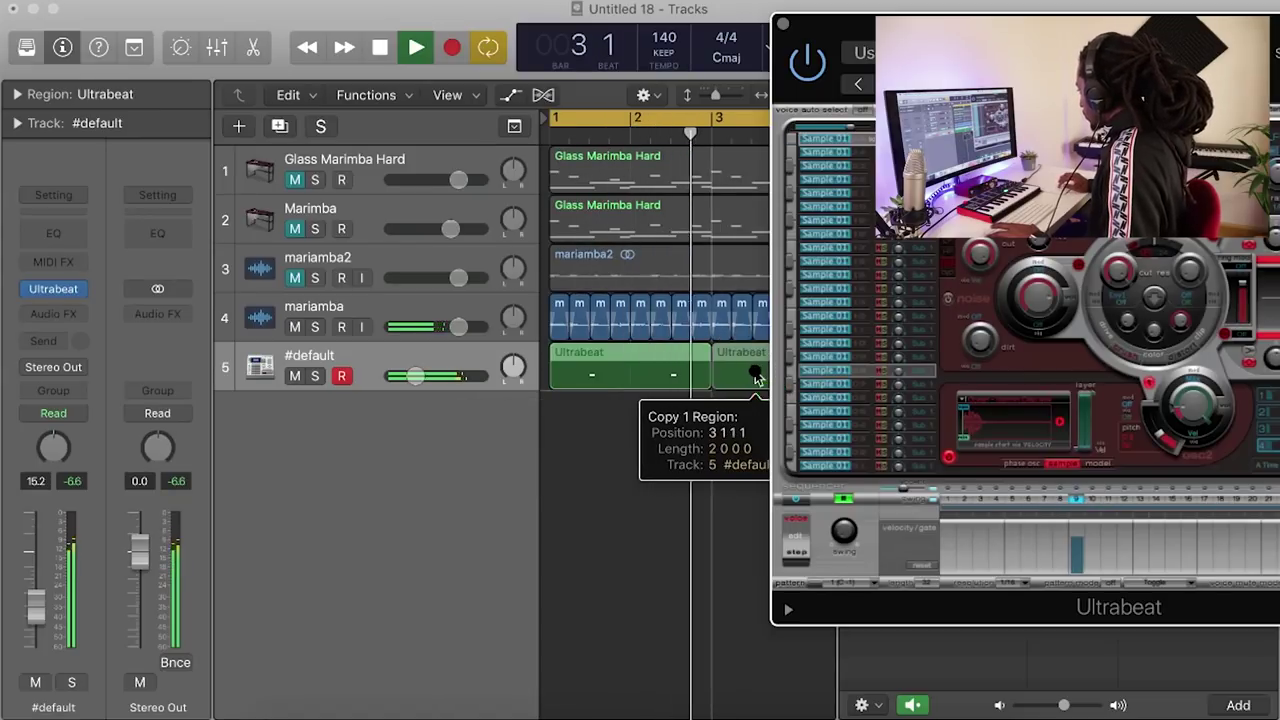
{"action": "left_click_drag", "start_coordinate": [757, 378], "coordinate": [757, 378]}
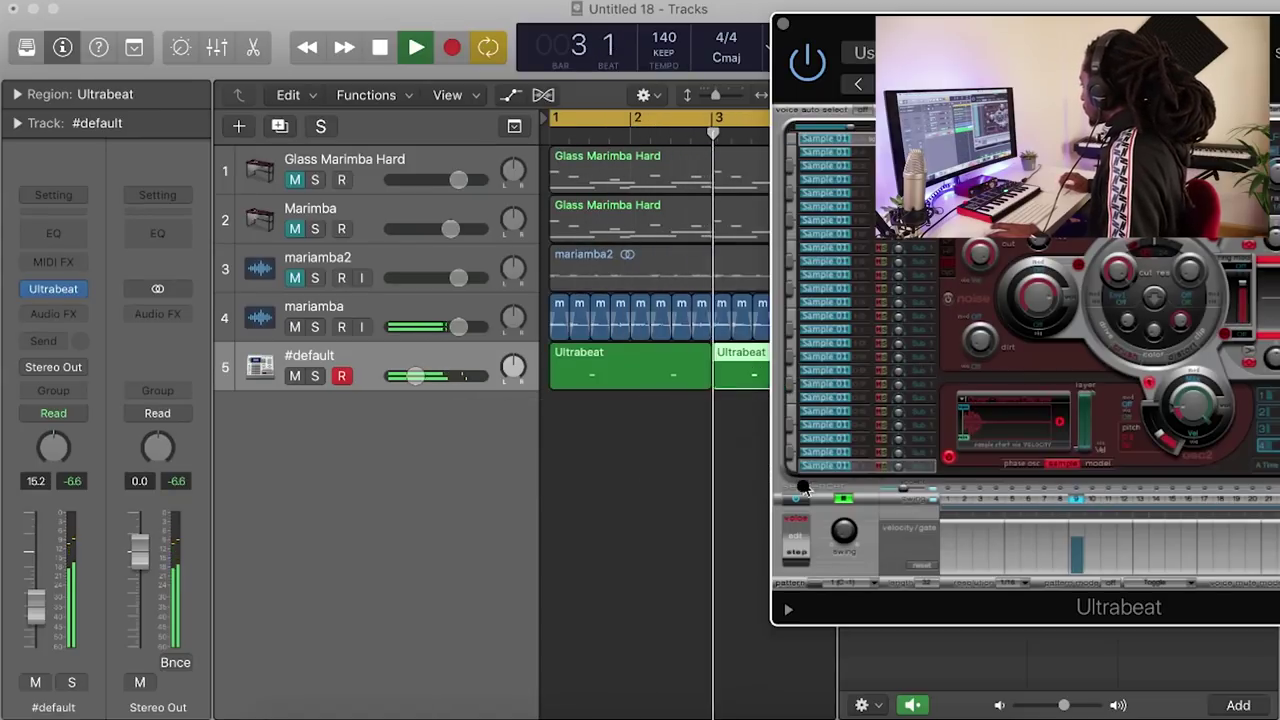
{"action": "left_click", "coordinate": [784, 30]}
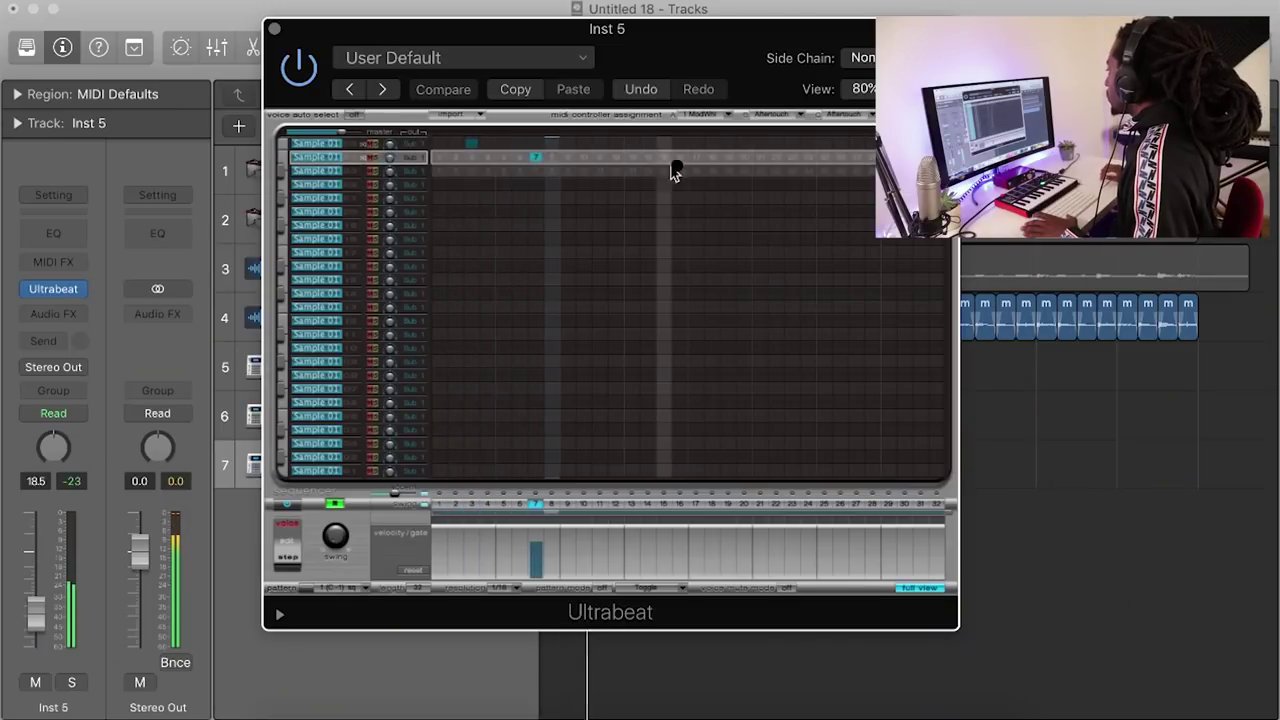
Program step 19 on the second voice and steps 15 and 27 on the first voice
{"action": "left_click", "coordinate": [728, 157]}
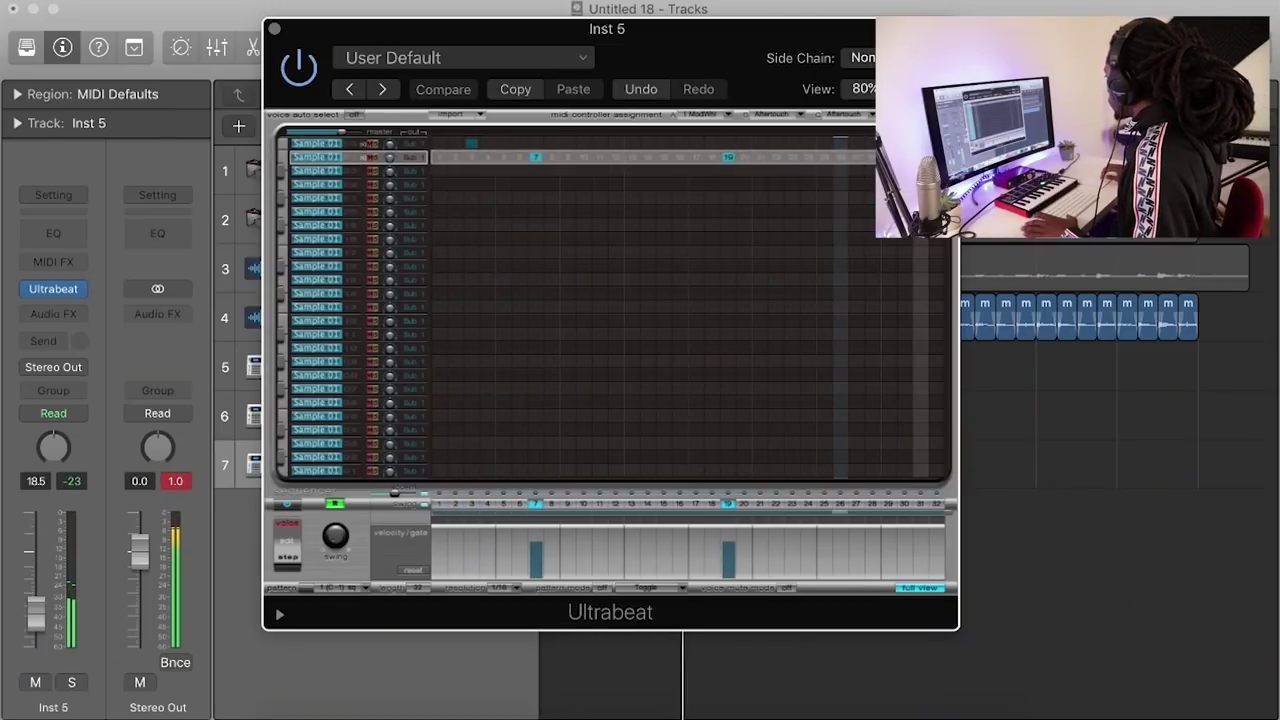
{"action": "left_click", "coordinate": [664, 143]}
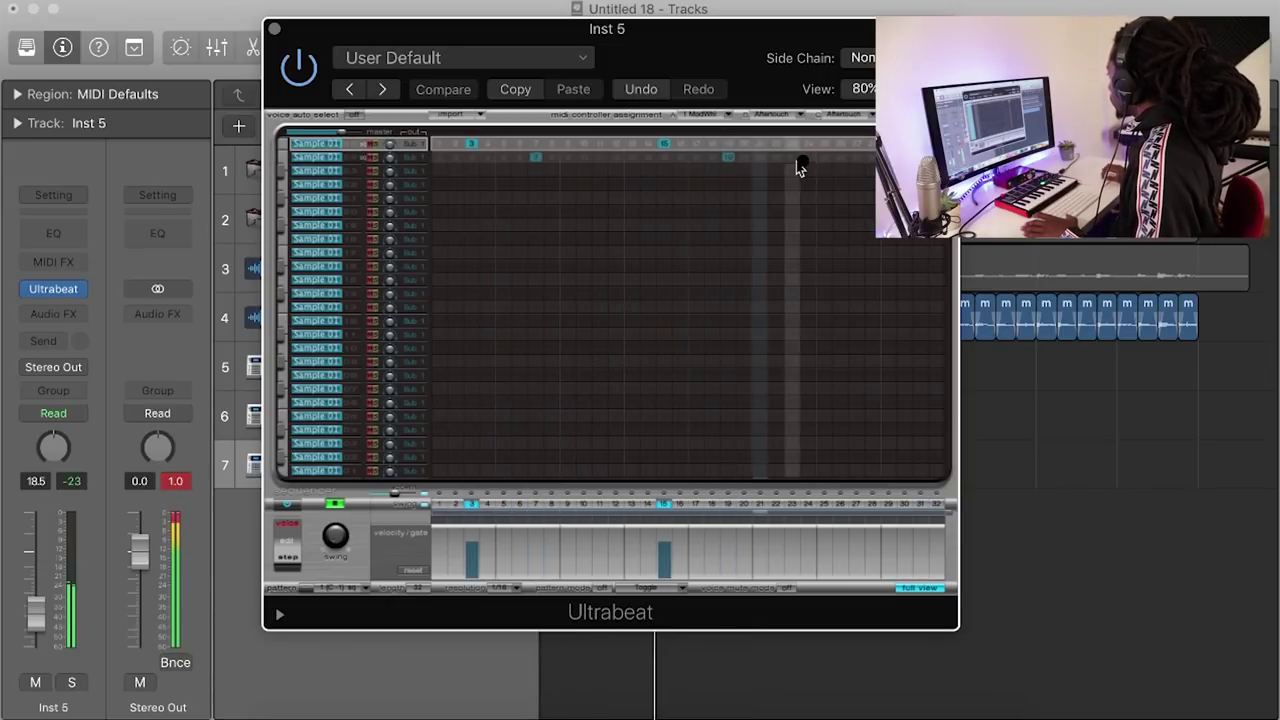
{"action": "left_click", "coordinate": [857, 143]}
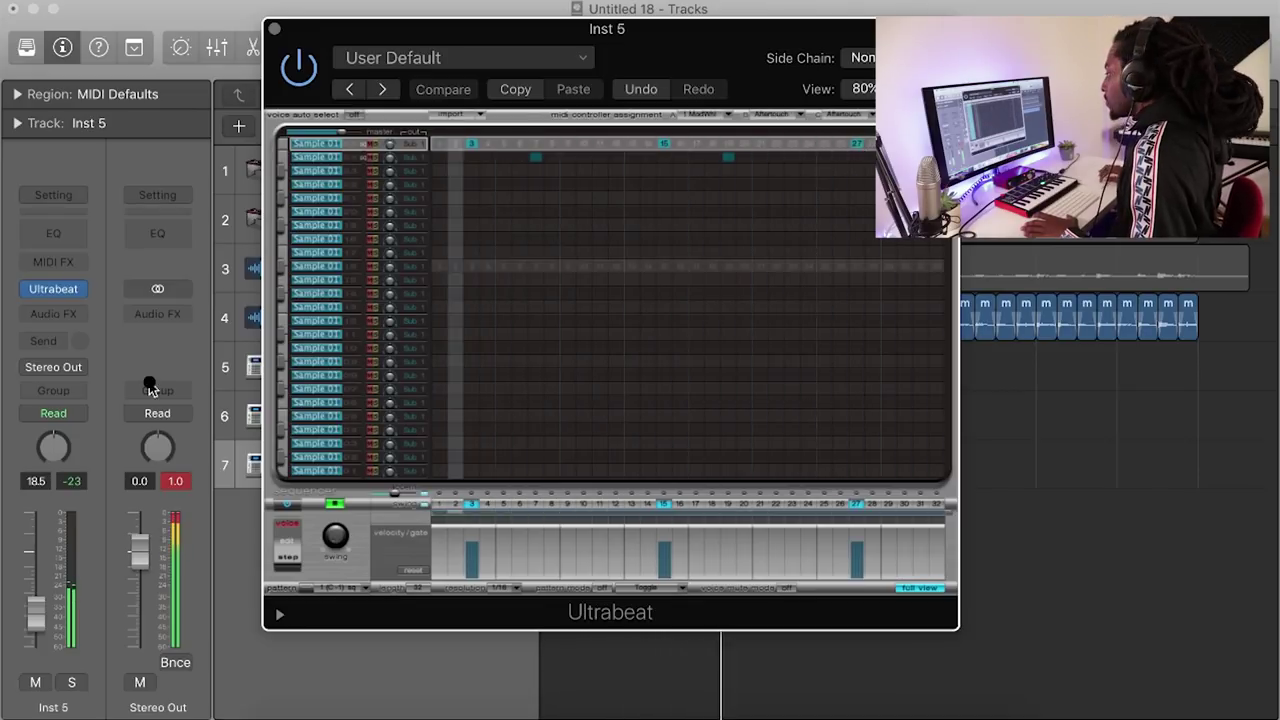
Drag the new step pattern onto Inst 5 at bar 1
{"action": "left_click_drag", "start_coordinate": [640, 78], "coordinate": [837, 81]}
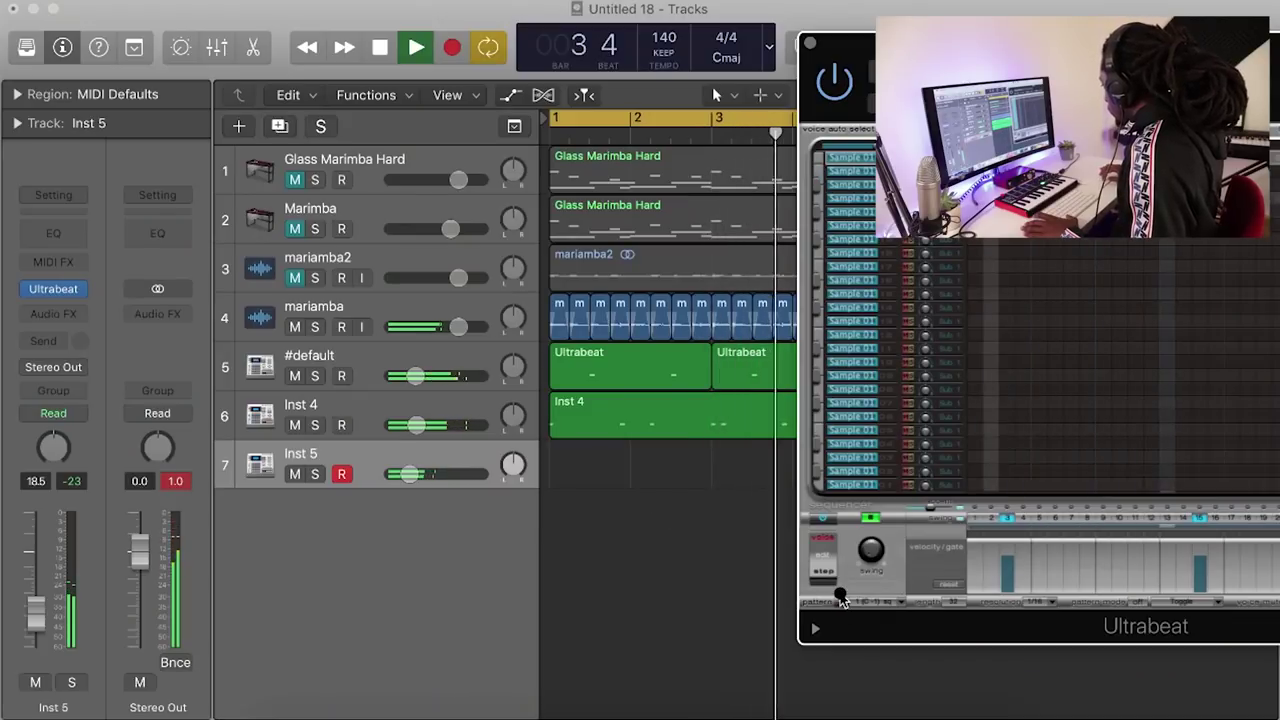
{"action": "left_click_drag", "start_coordinate": [843, 607], "coordinate": [600, 470]}
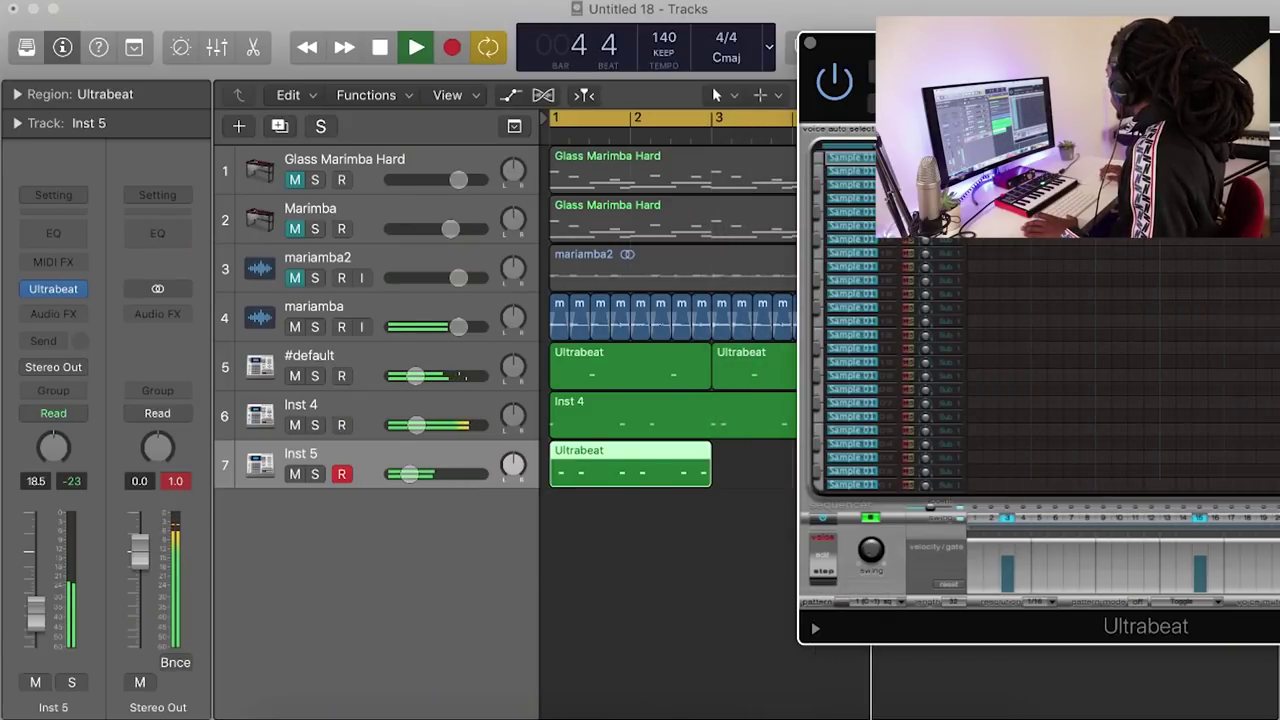
{"action": "left_click_drag", "start_coordinate": [1217, 83], "coordinate": [836, 50]}
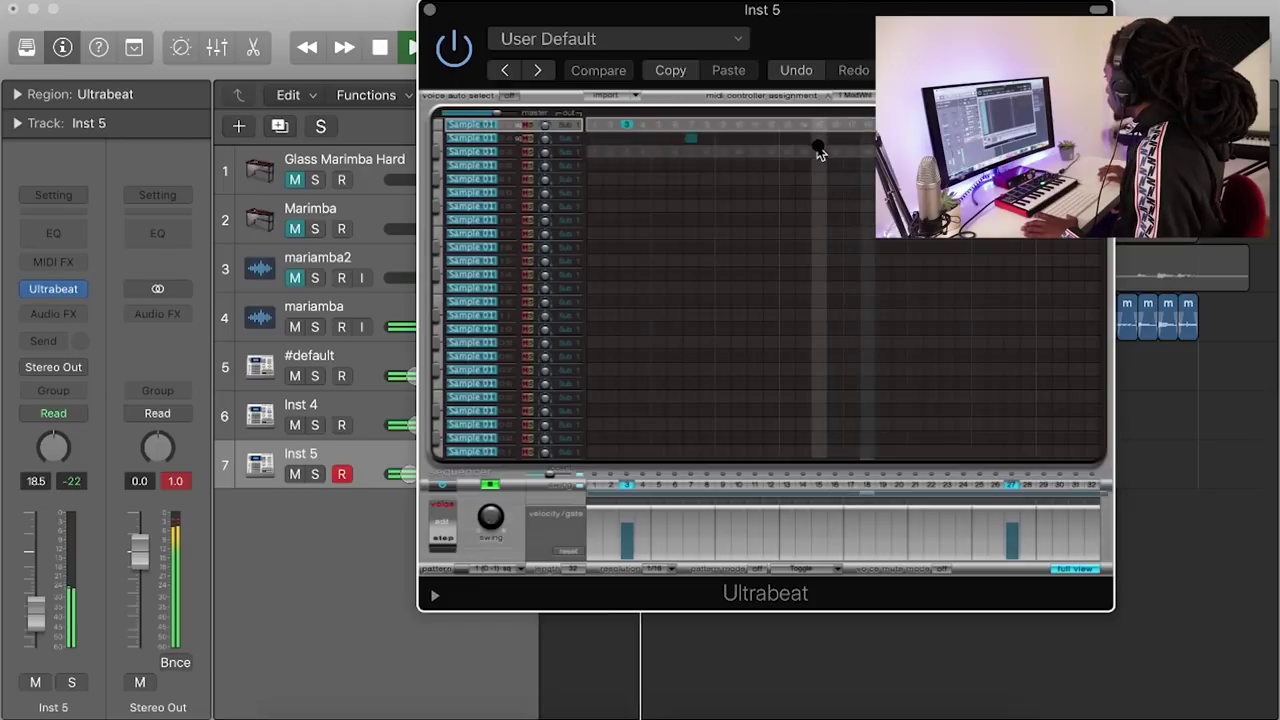
Check the first and second voices' steps, place another pattern copy at bar 3, and close Ultrabeat
{"action": "left_click", "coordinate": [789, 138]}
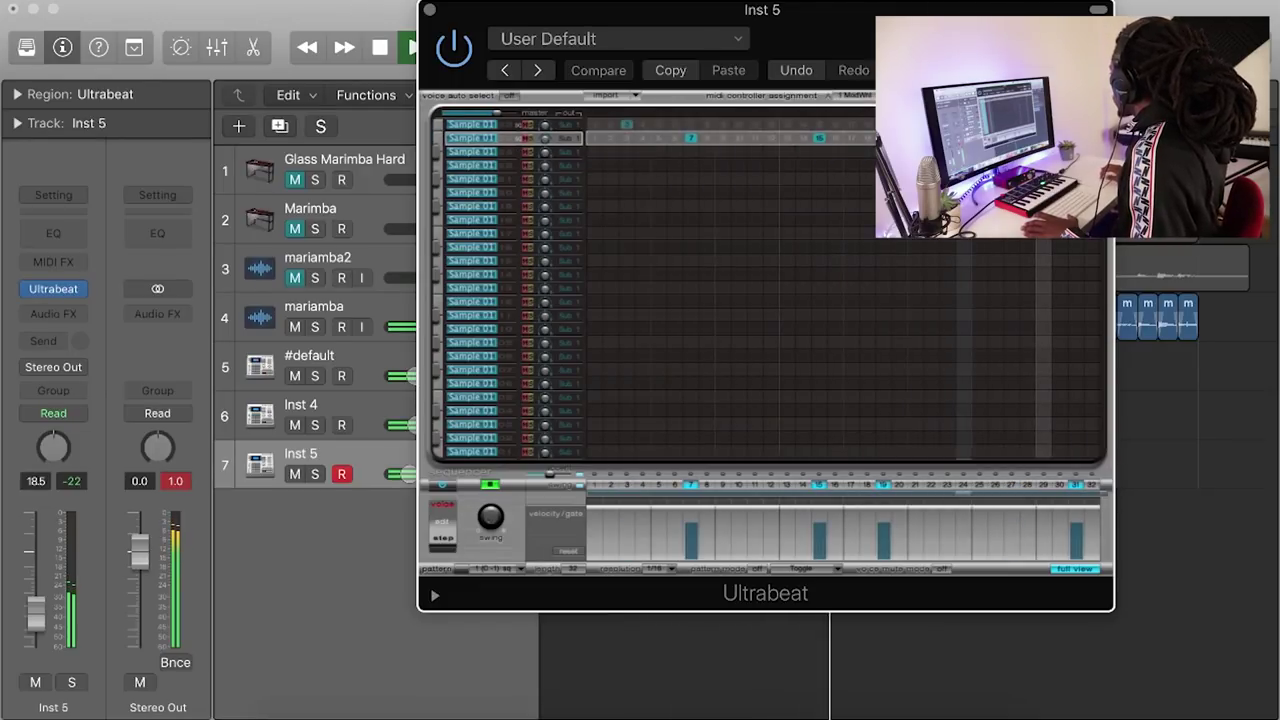
{"action": "left_click", "coordinate": [789, 124]}
{"action": "left_click", "coordinate": [789, 138]}
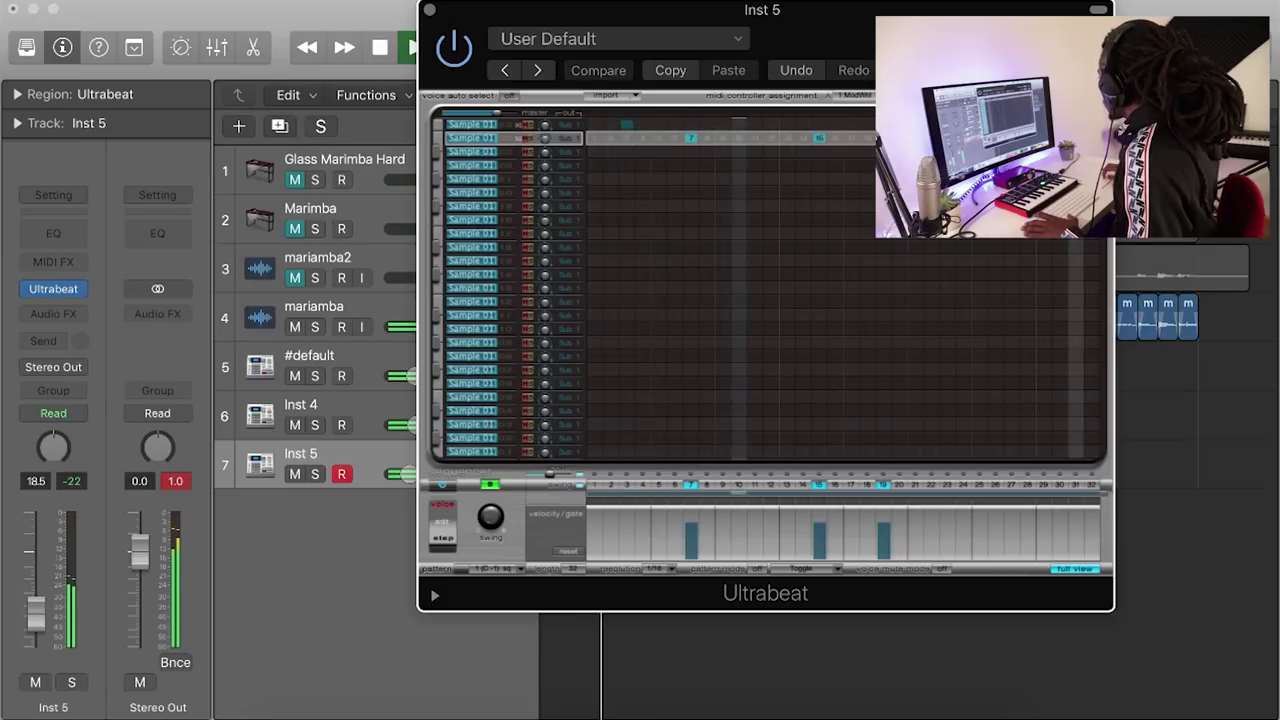
{"action": "left_click_drag", "start_coordinate": [843, 32], "coordinate": [1279, 32]}
{"action": "left_click_drag", "start_coordinate": [893, 545], "coordinate": [757, 480]}
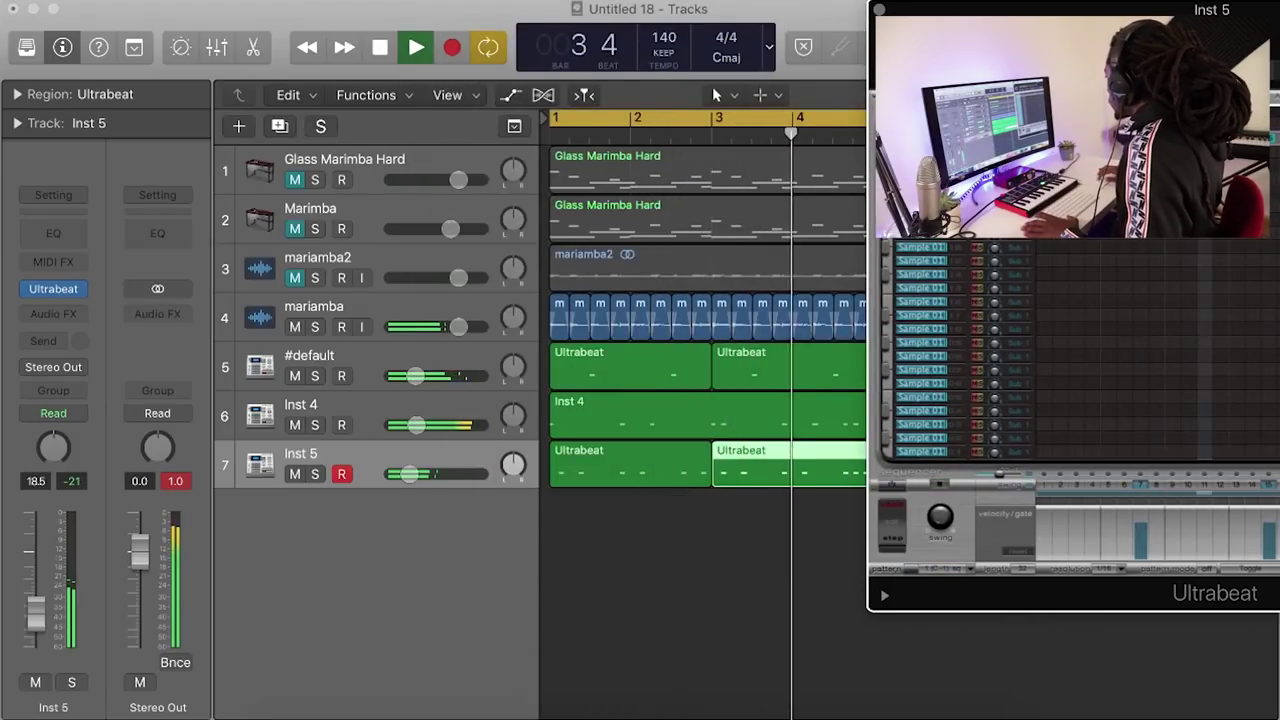
{"action": "left_click", "coordinate": [880, 10]}
In the #default Ultrabeat region's Piano Roll, add a short note roll before bar 2 and remove a C4 hit
{"action": "double_click", "coordinate": [751, 480]}
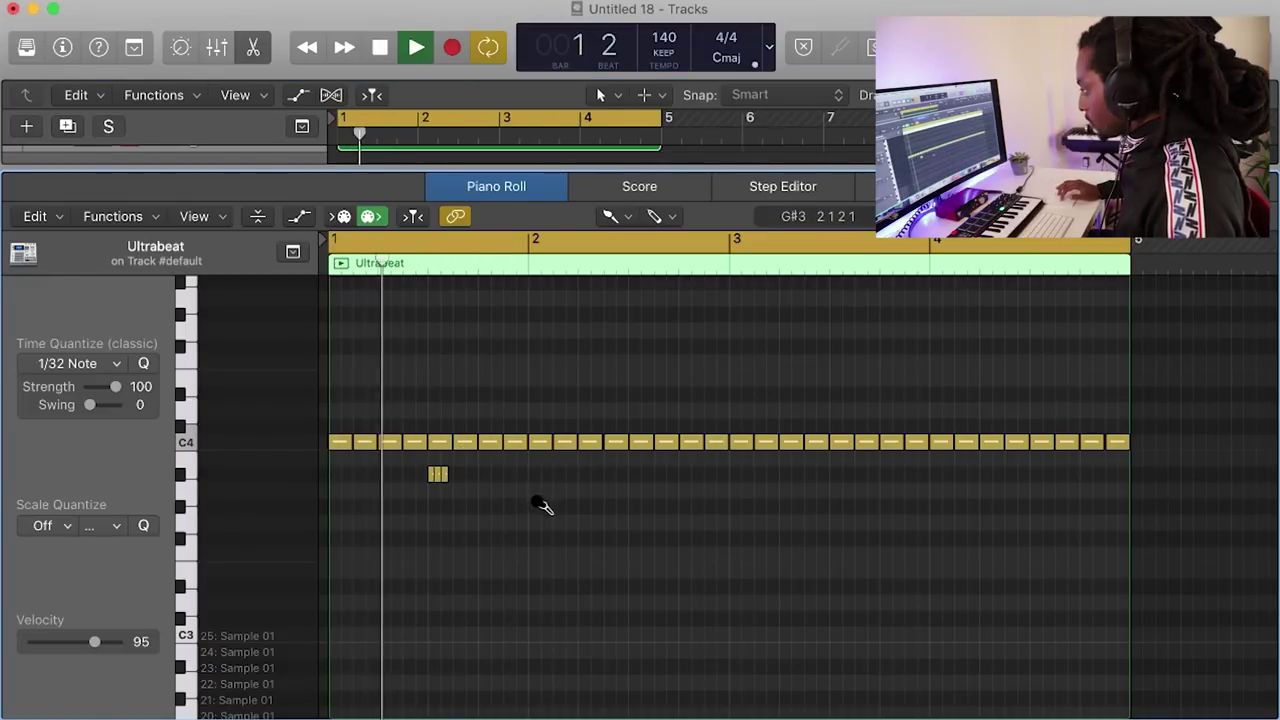
{"action": "left_click", "coordinate": [534, 507]}
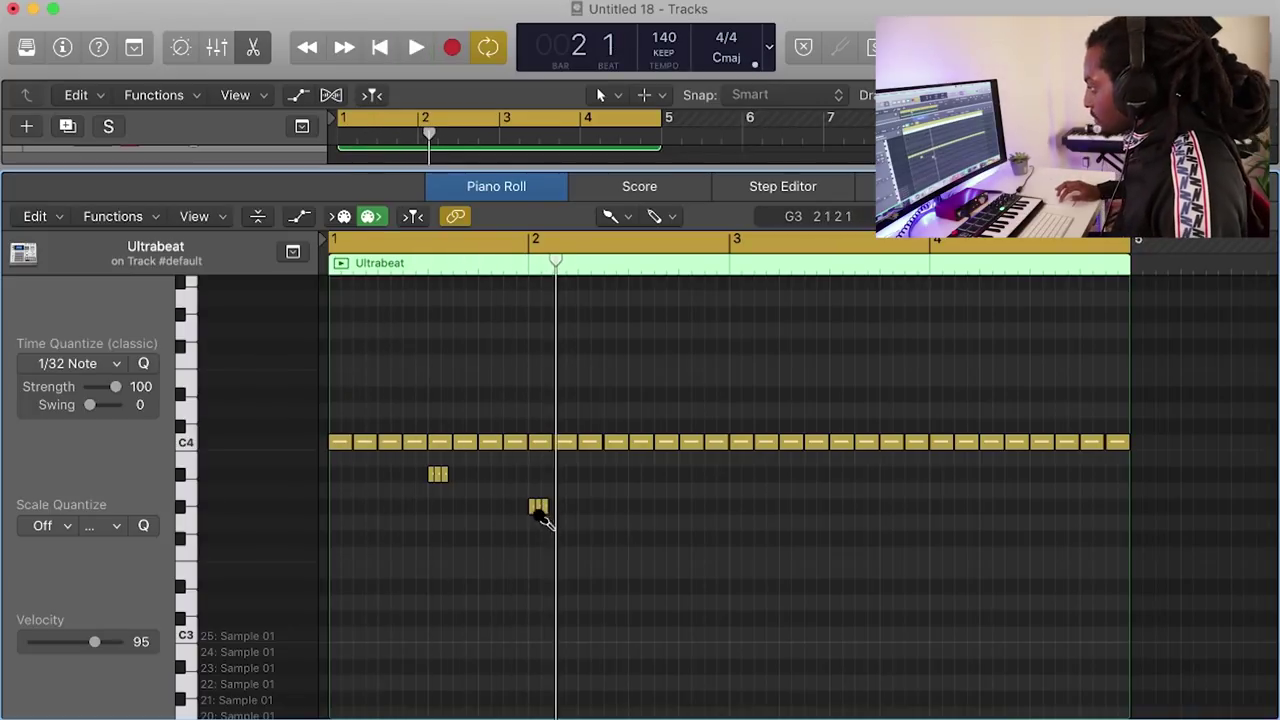
{"action": "key", "text": "Delete"}
{"action": "key", "text": "space"}
{"action": "key", "text": "space"}
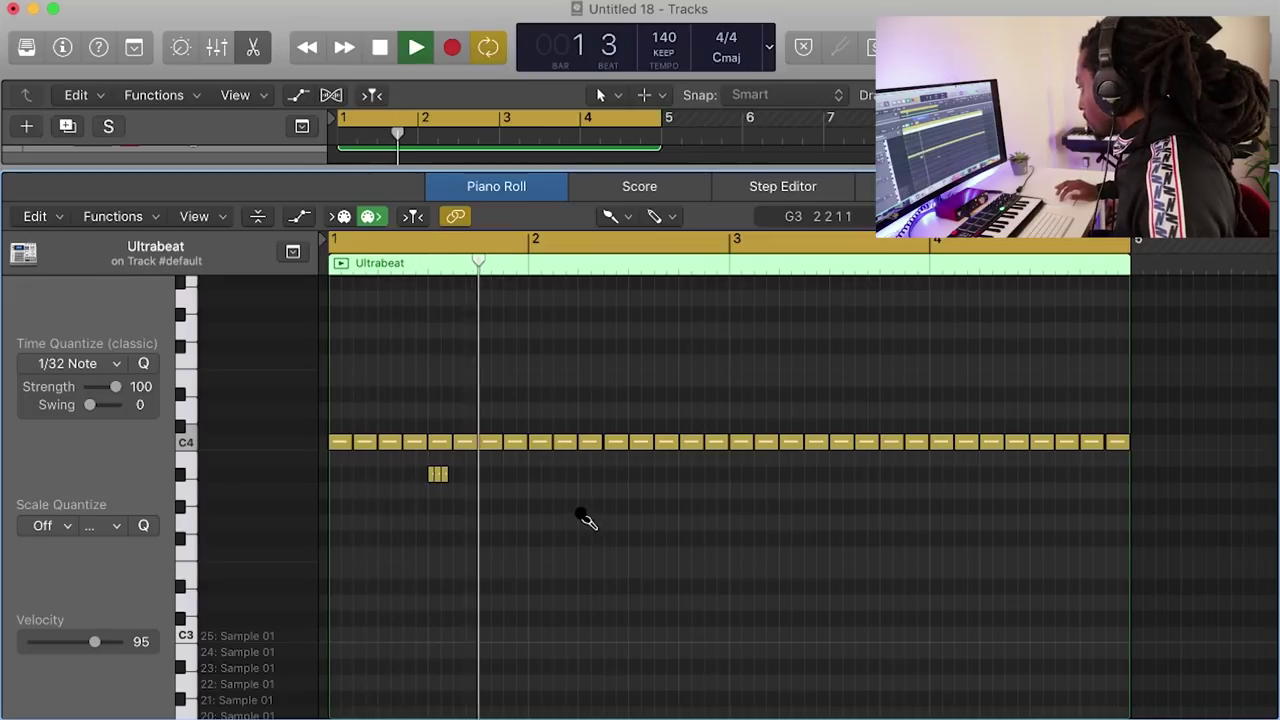
{"action": "left_click", "coordinate": [587, 508]}
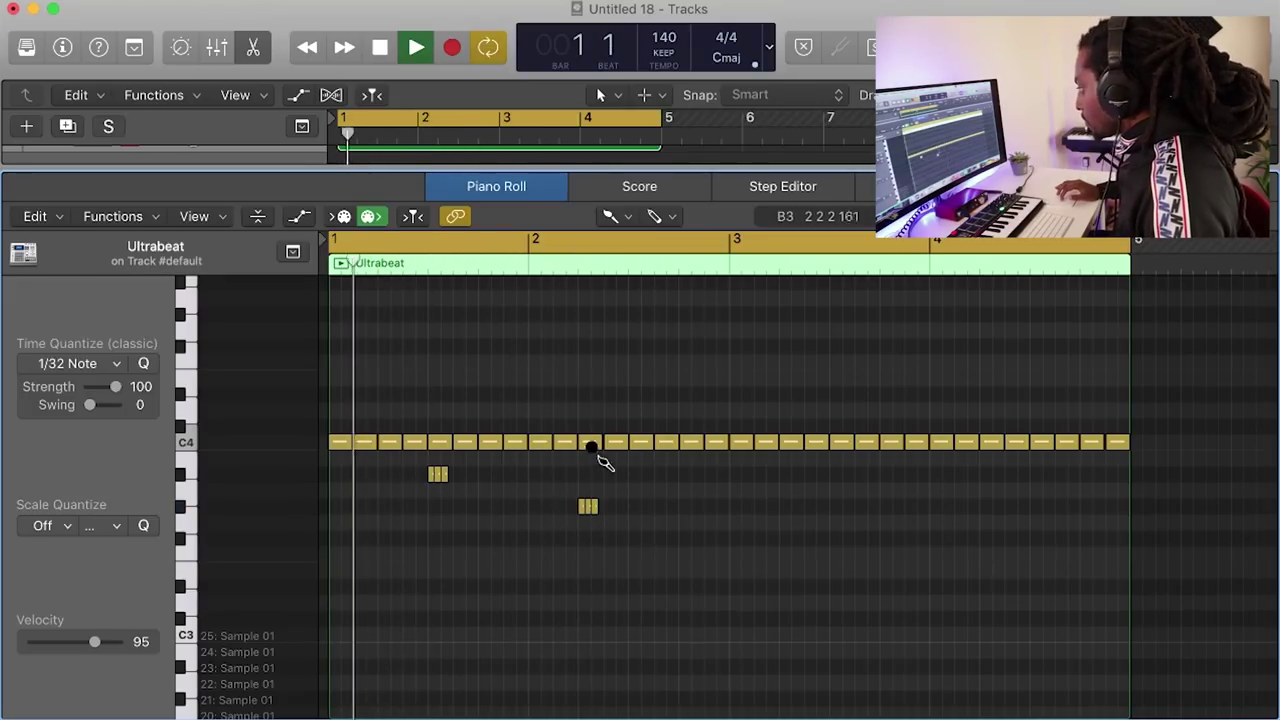
{"action": "left_click", "coordinate": [590, 442]}
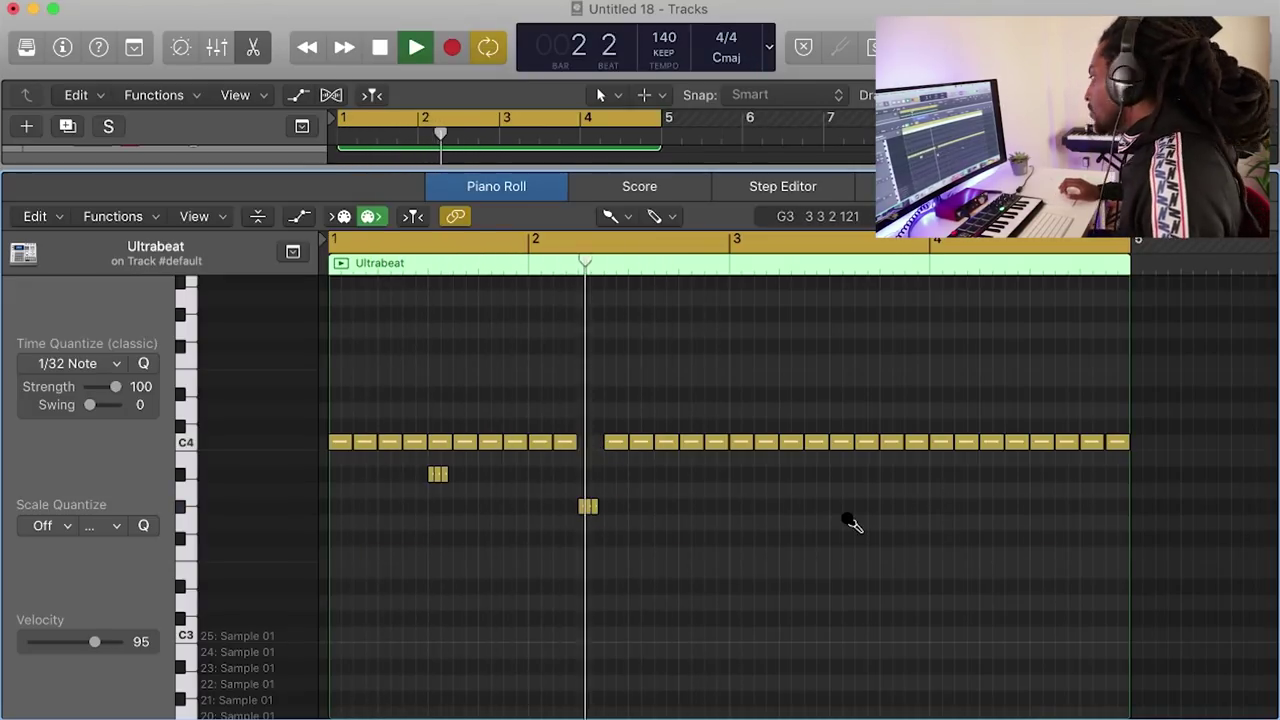
Add short A#3 notes at bars 3 and 4, delete the bar 3 C4 hit, and set one velocity to 121
{"action": "left_click", "coordinate": [738, 474]}
{"action": "left_click", "coordinate": [742, 442]}
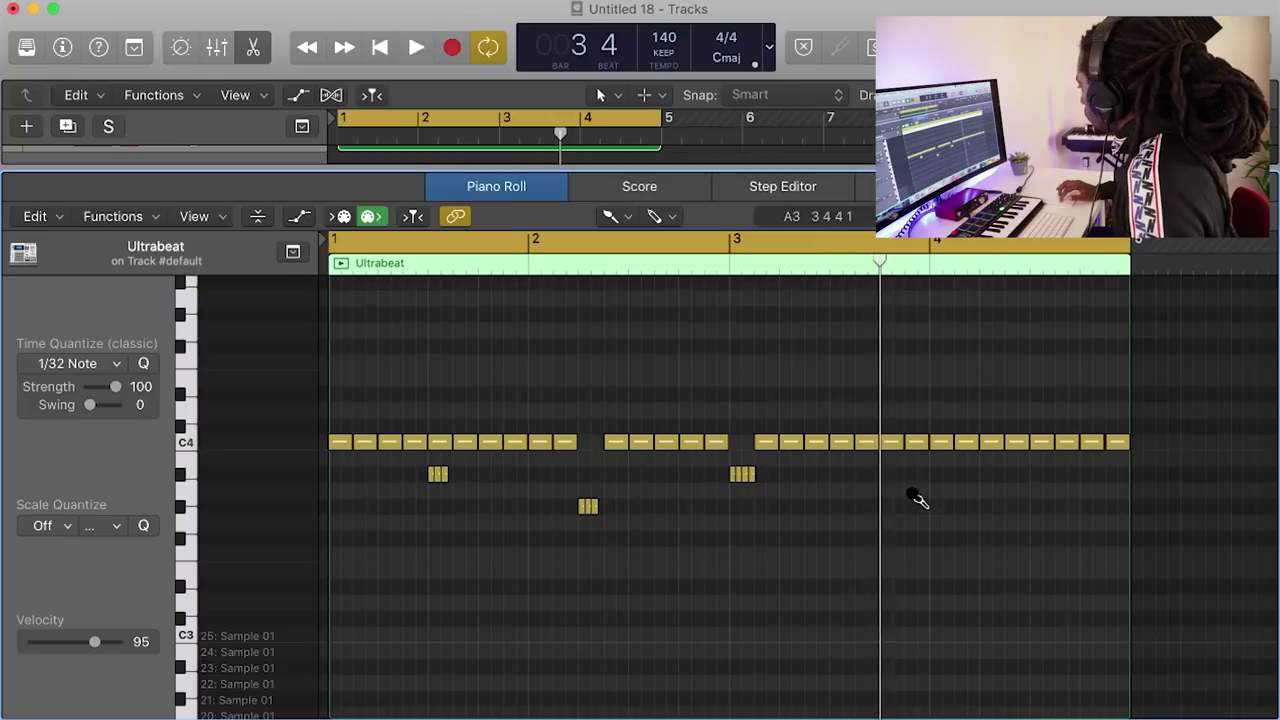
{"action": "left_click", "coordinate": [908, 474]}
{"action": "left_click", "coordinate": [920, 474]}
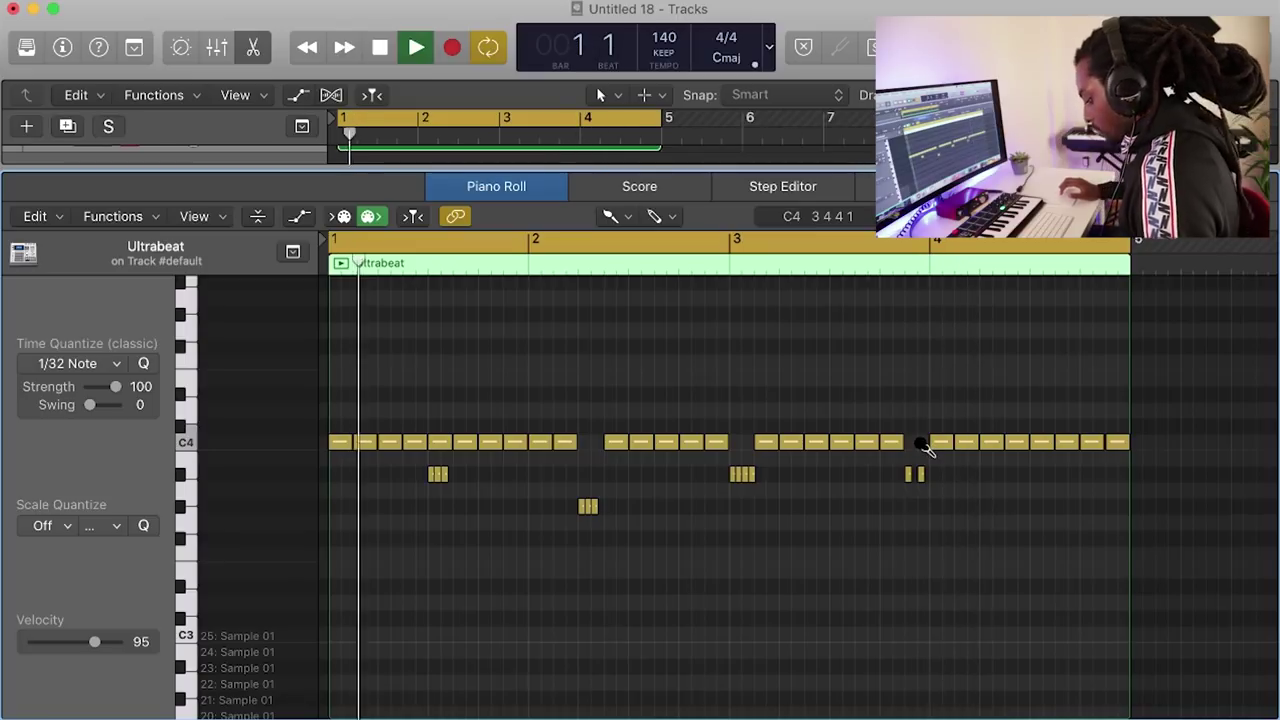
{"action": "left_click", "coordinate": [920, 474]}
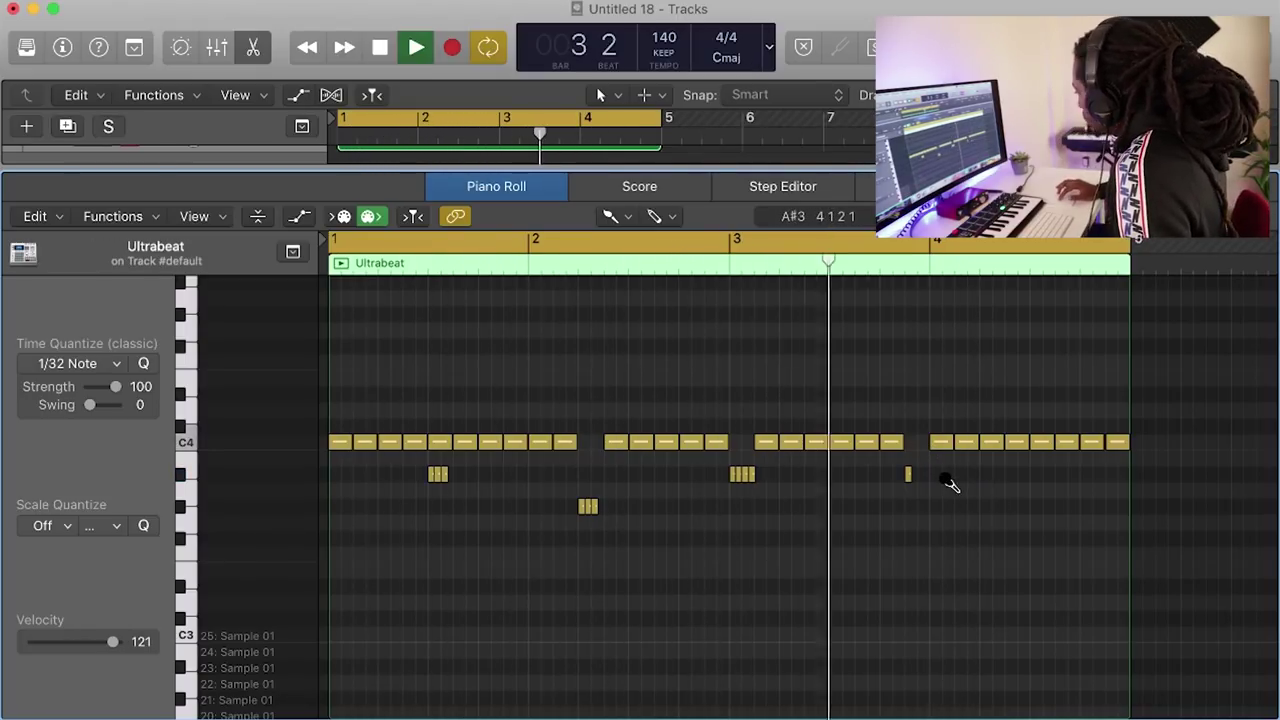
Move the last C4 notes down, one of them to A3
{"action": "left_click_drag", "start_coordinate": [1116, 442], "coordinate": [1110, 476]}
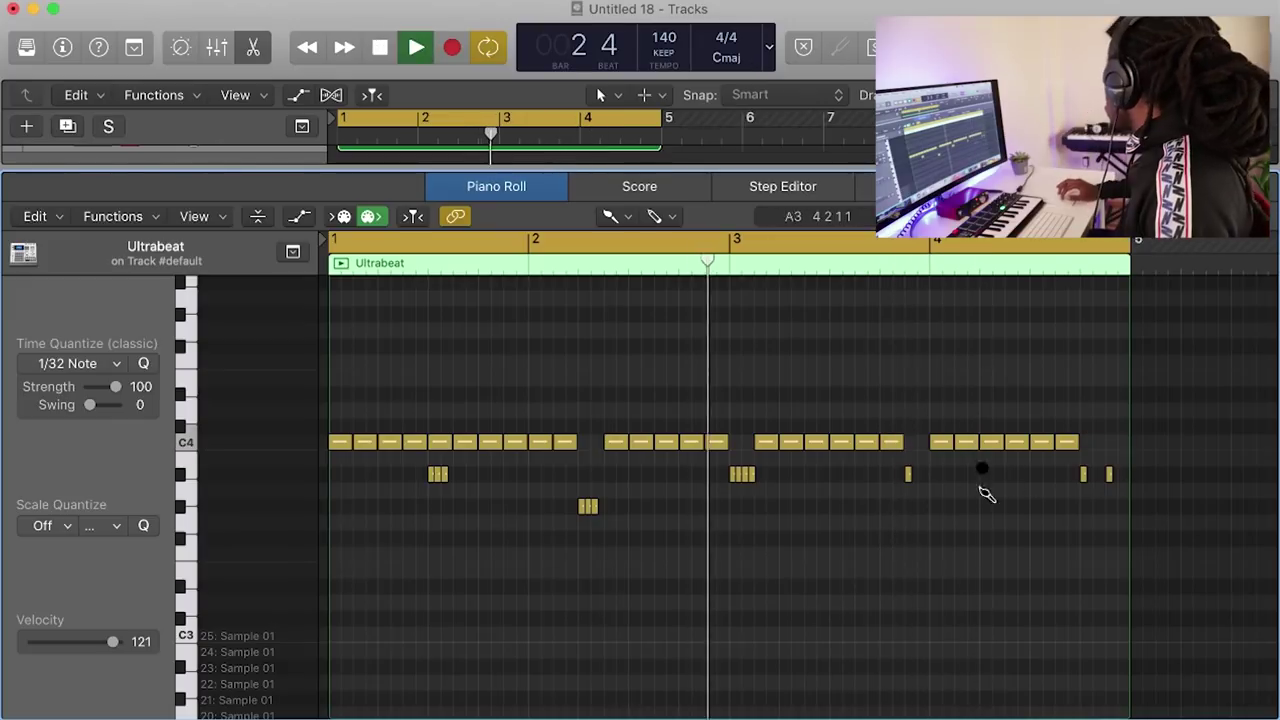
{"action": "mouse_move", "coordinate": [990, 445]}
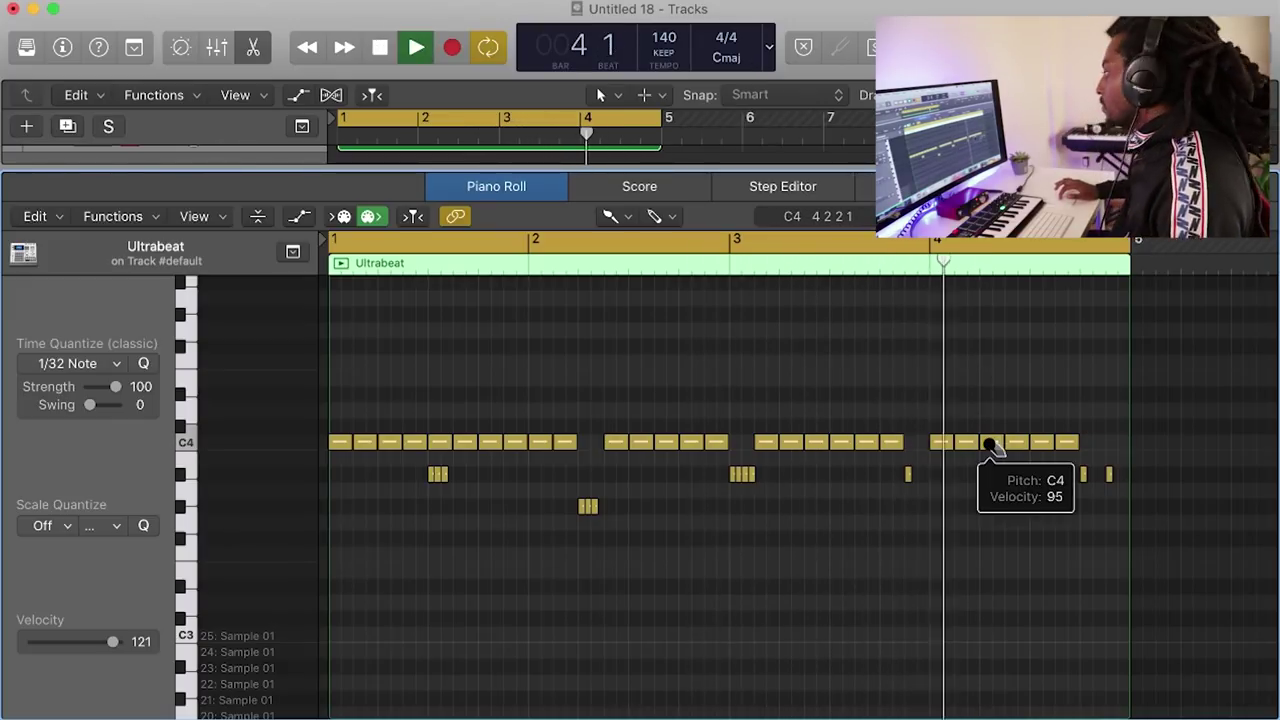
{"action": "left_click_drag", "start_coordinate": [990, 445], "coordinate": [1000, 492]}
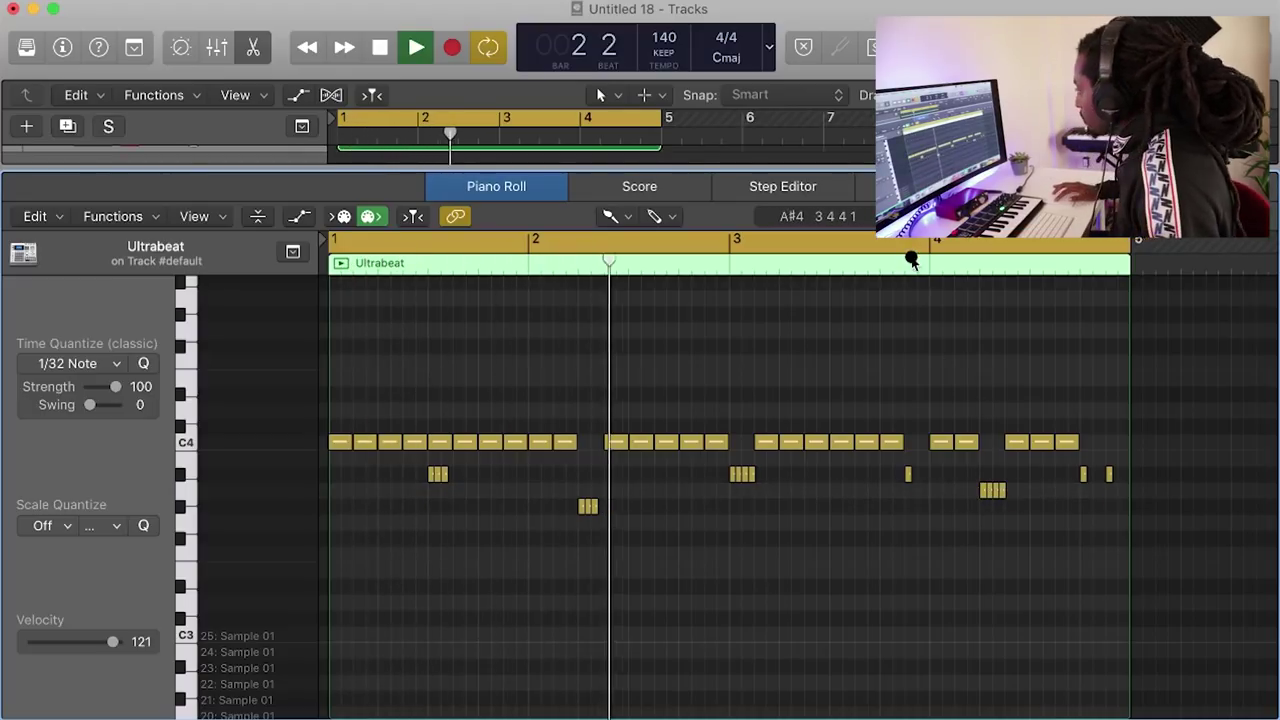